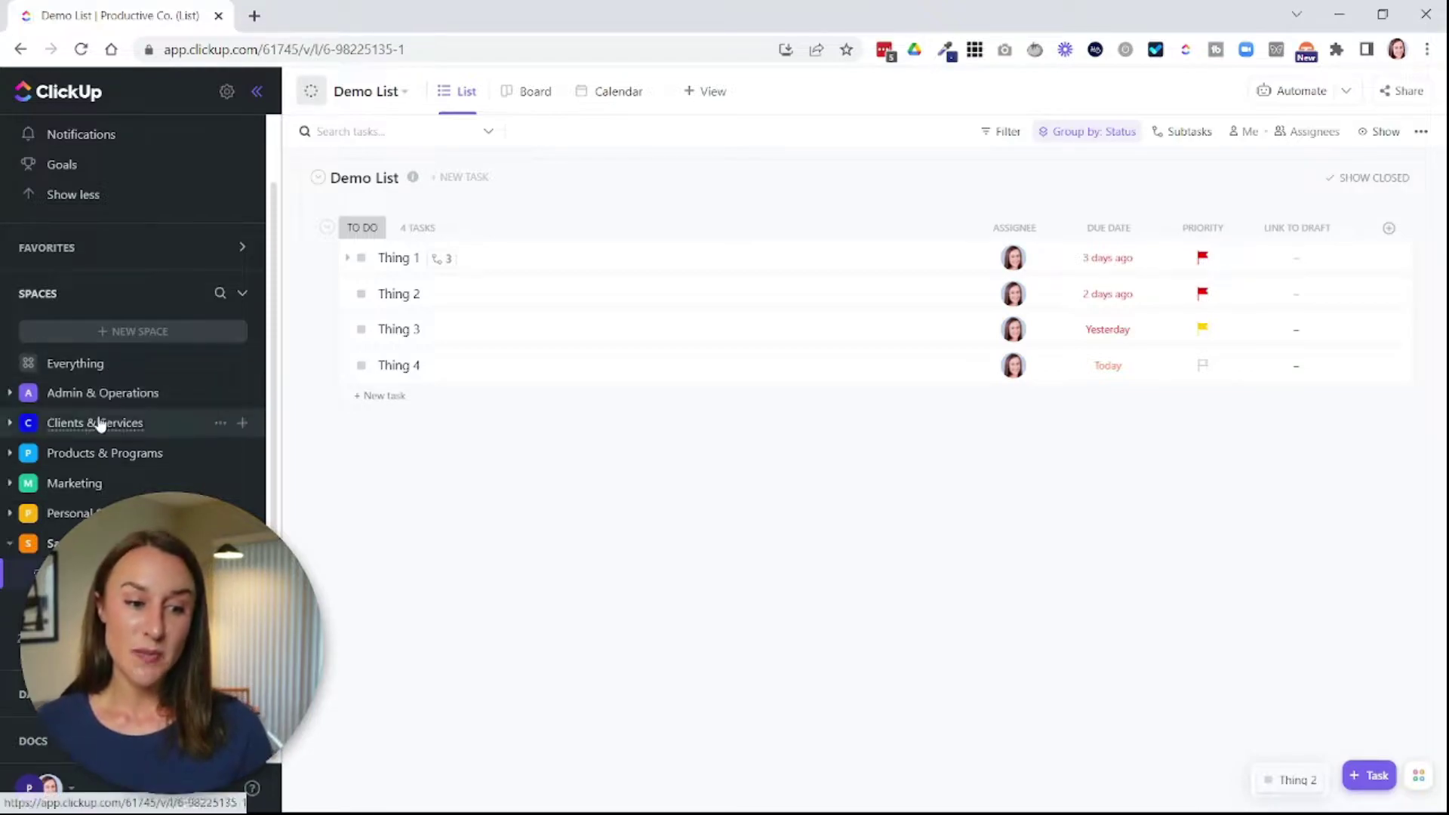
After a stop in ClickUp Setup, view Demo List as list, board, then April 2022 calendar
scroll(95, 445, up, 1)
scroll(94, 457, down, 1)
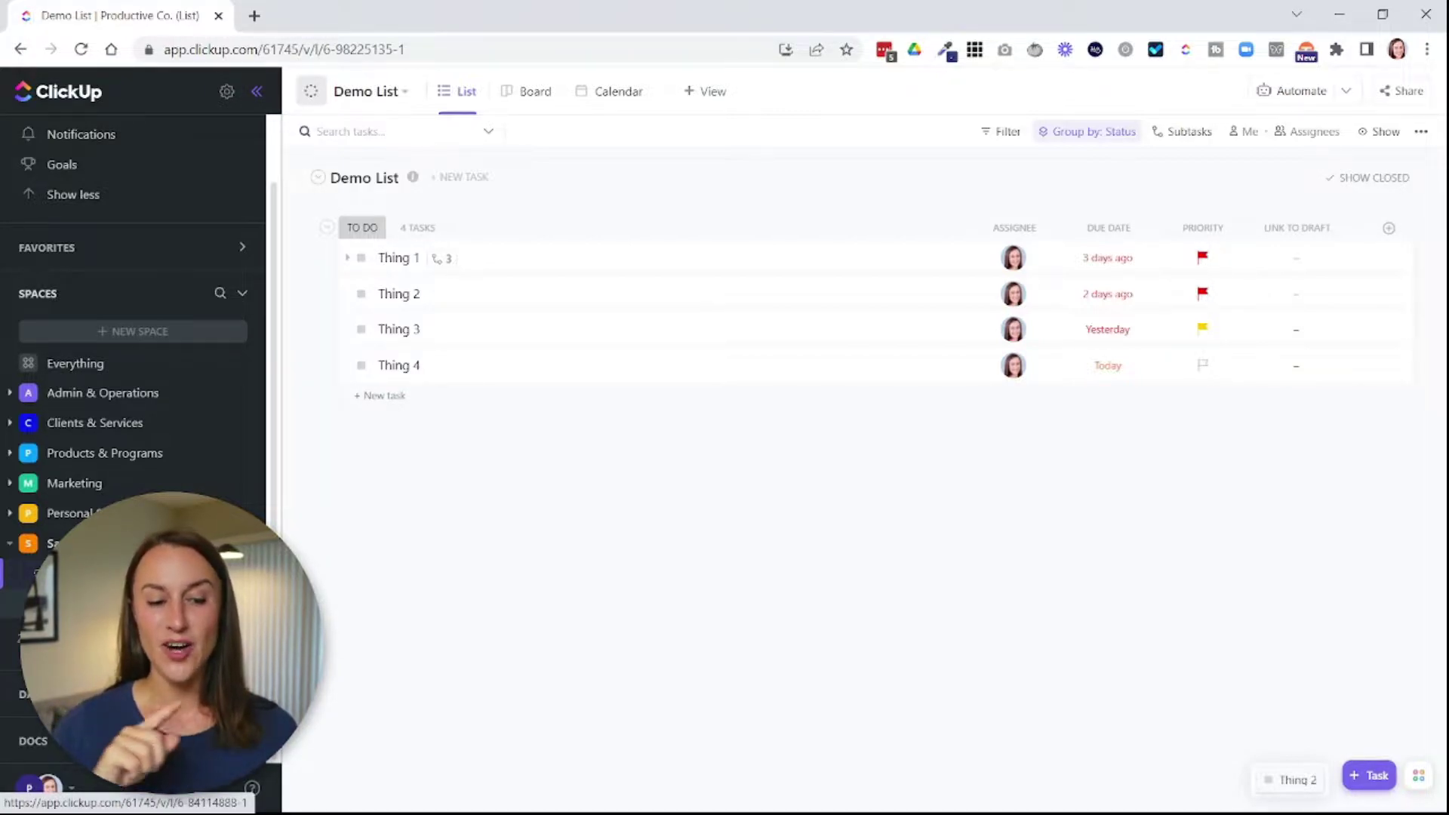
click(113, 604)
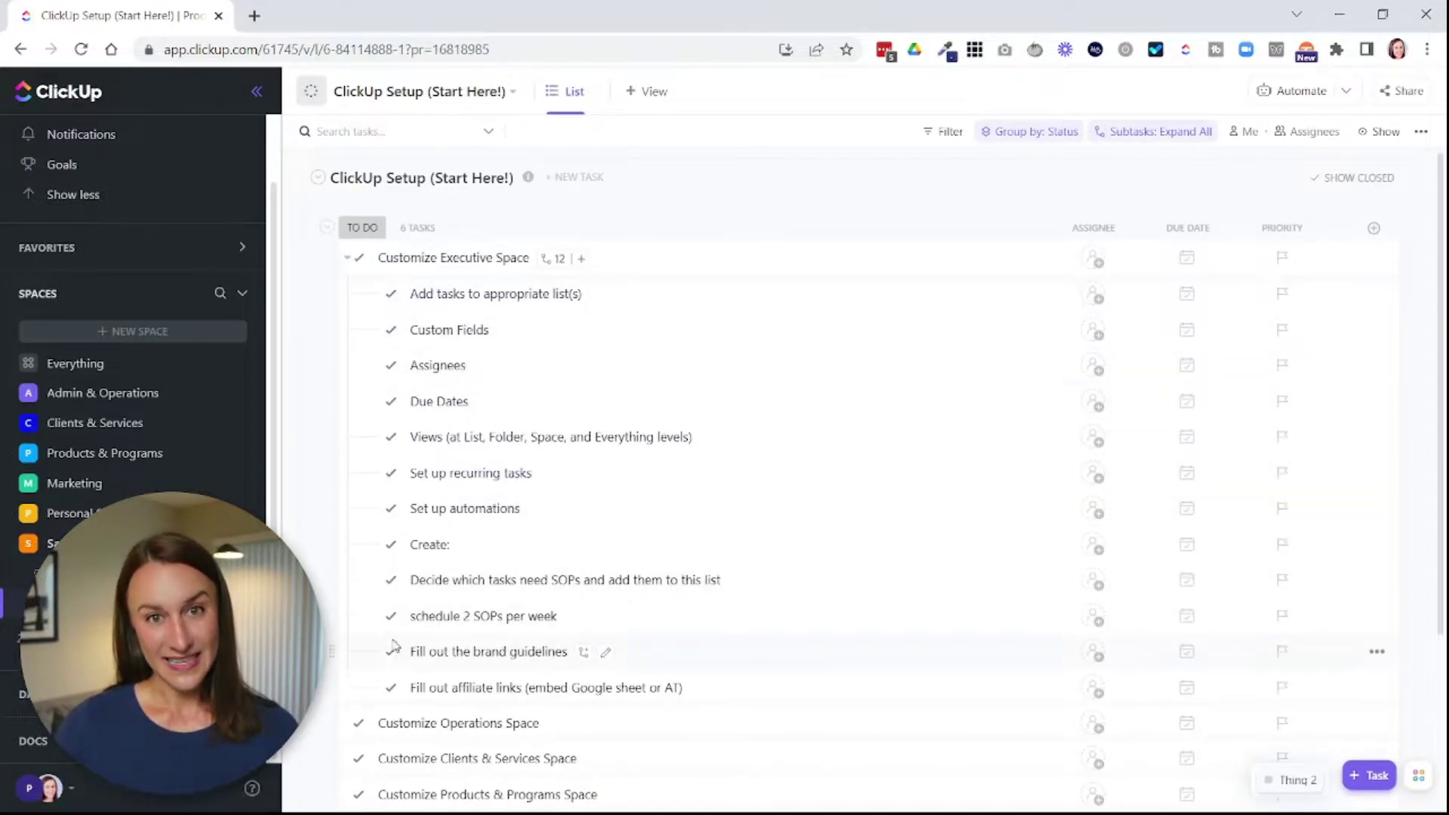
click(113, 574)
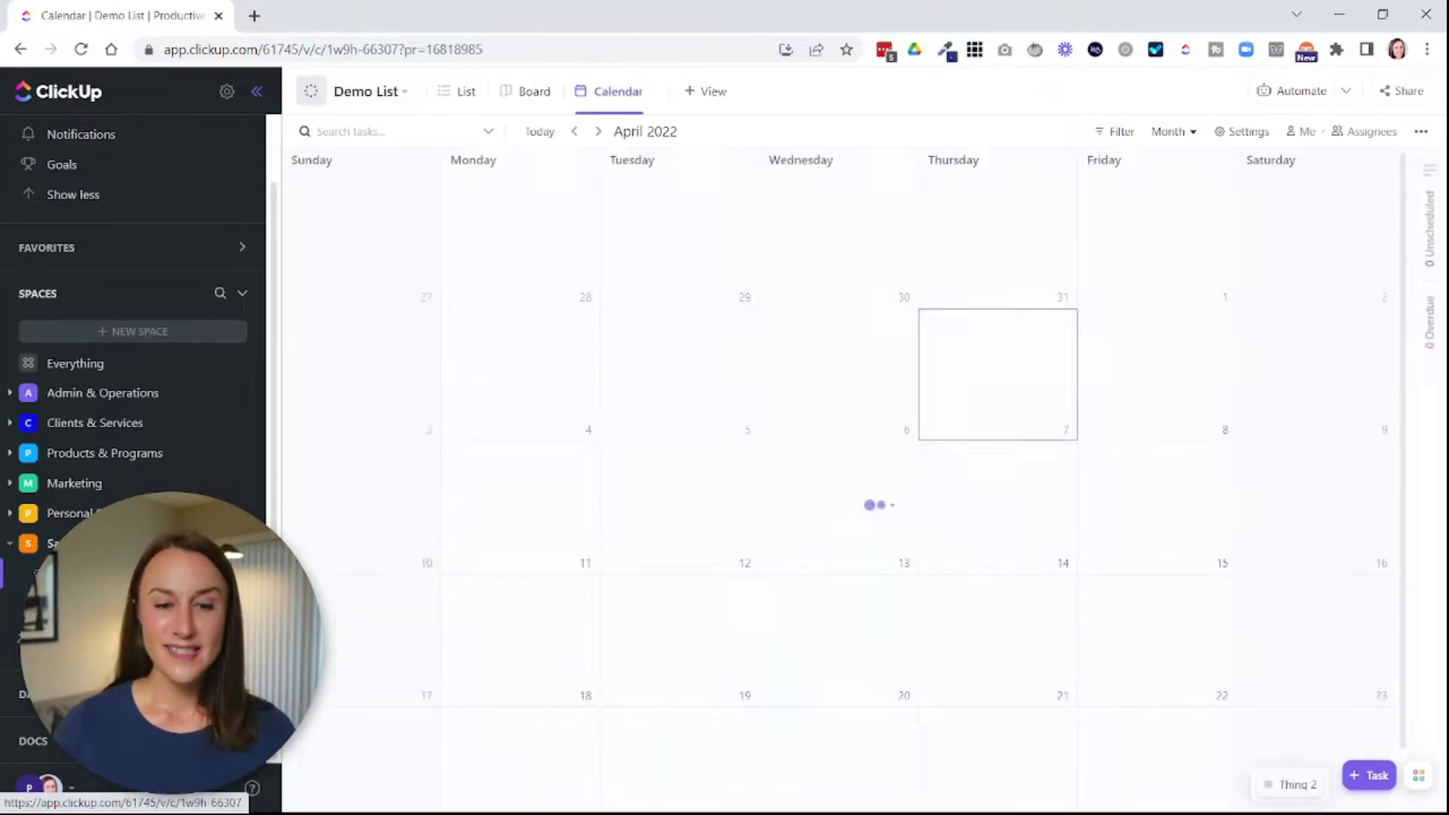
click(113, 573)
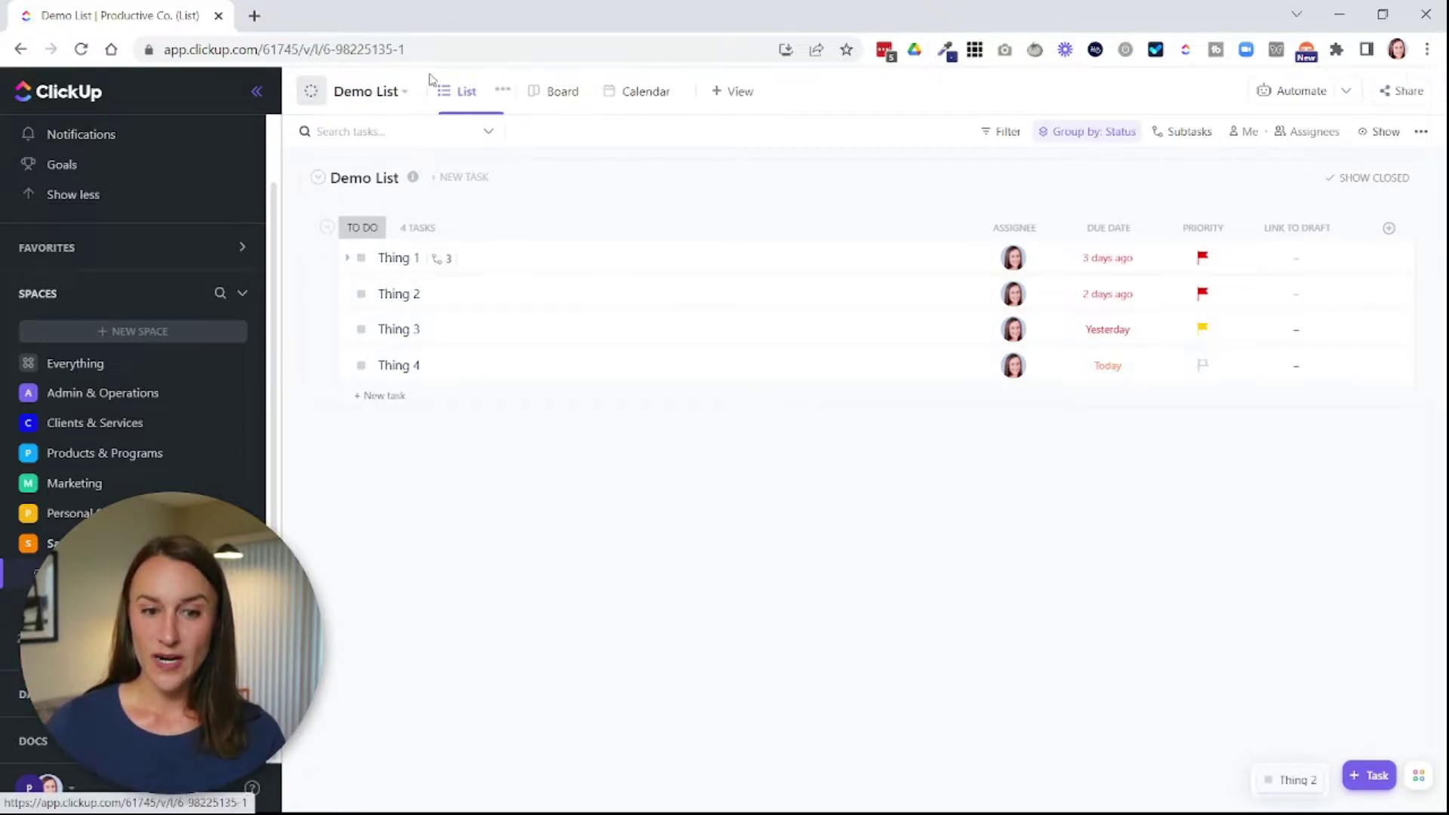
click(526, 101)
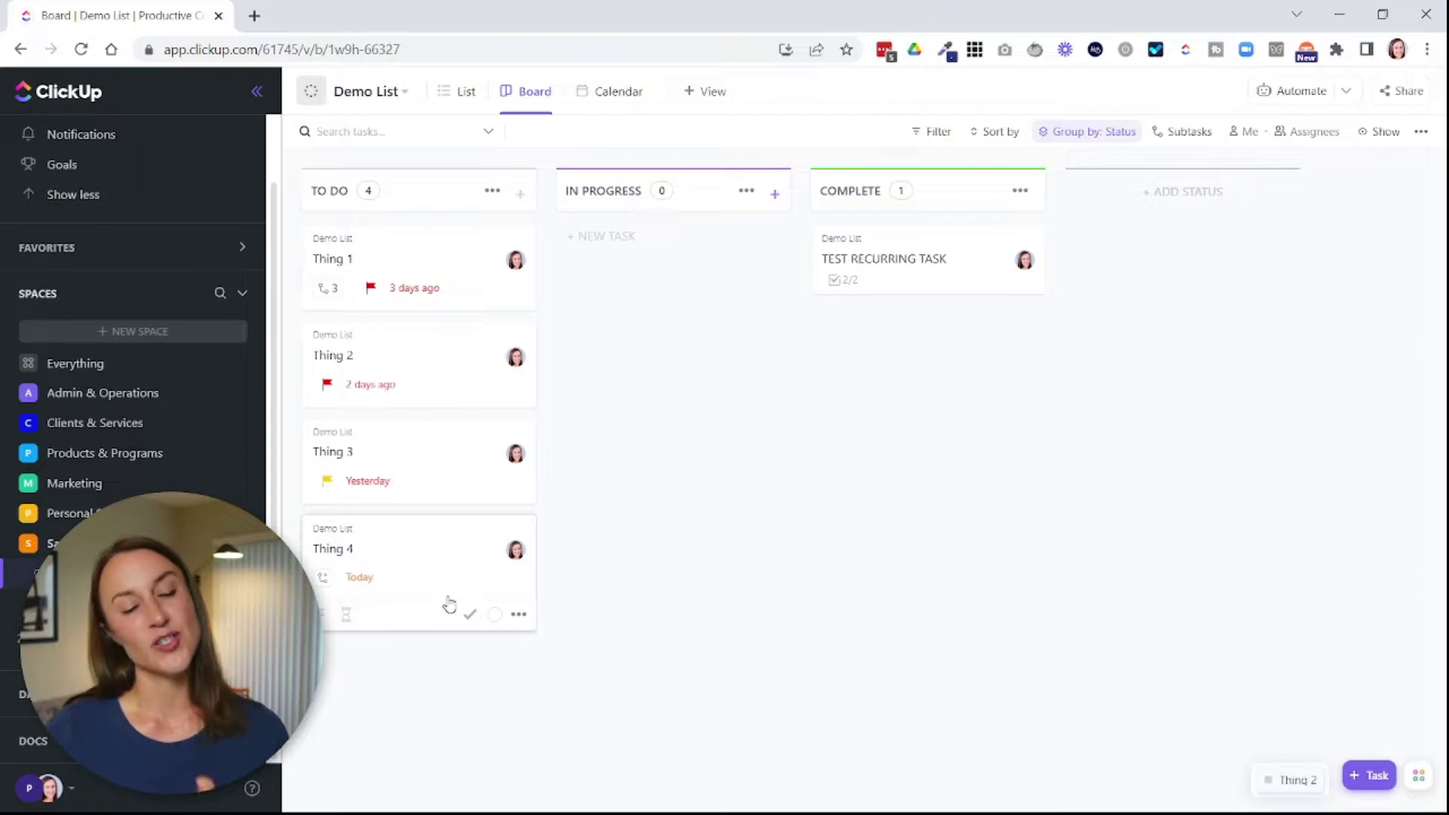
click(602, 110)
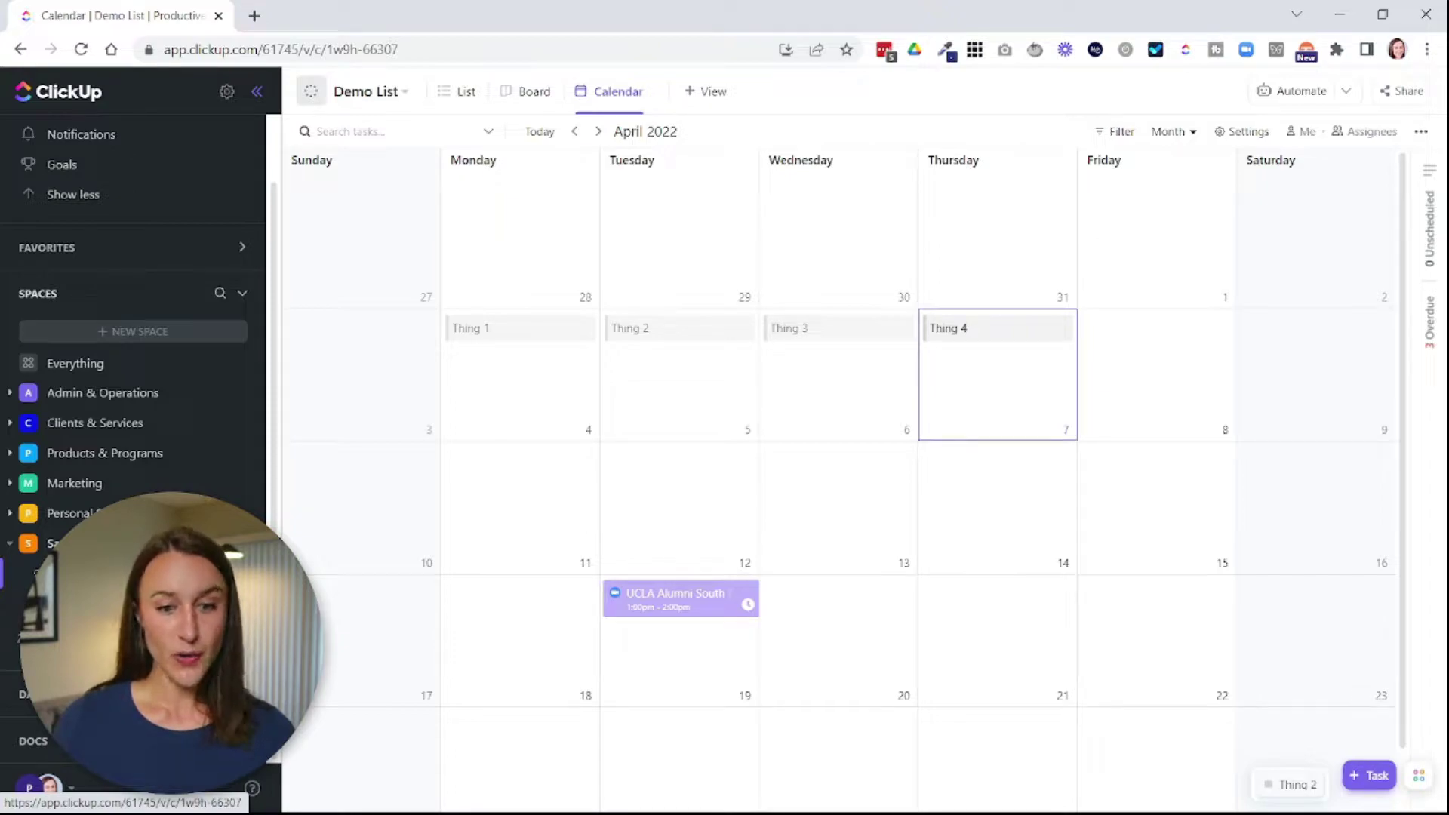
click(712, 91)
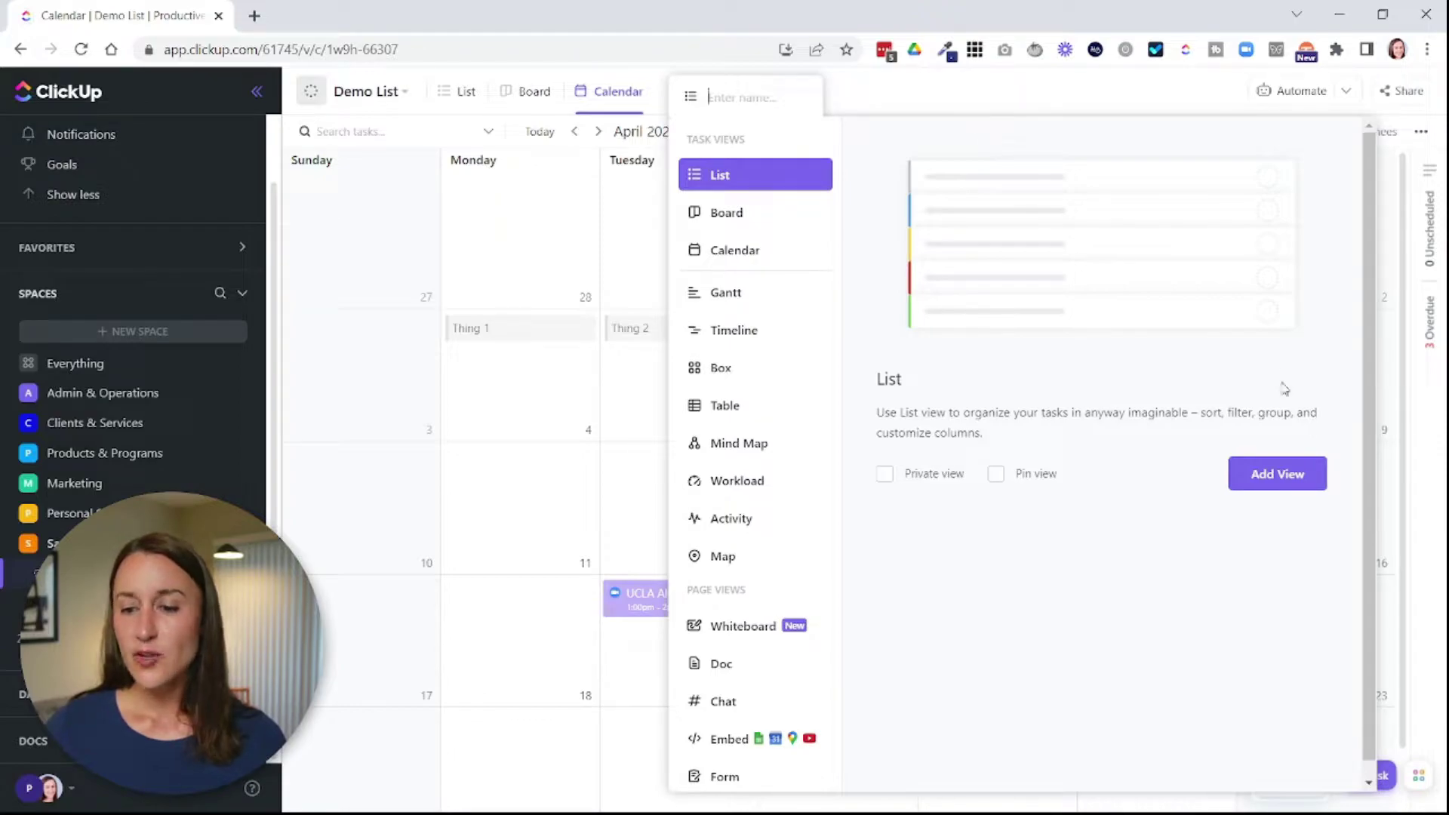
click(917, 107)
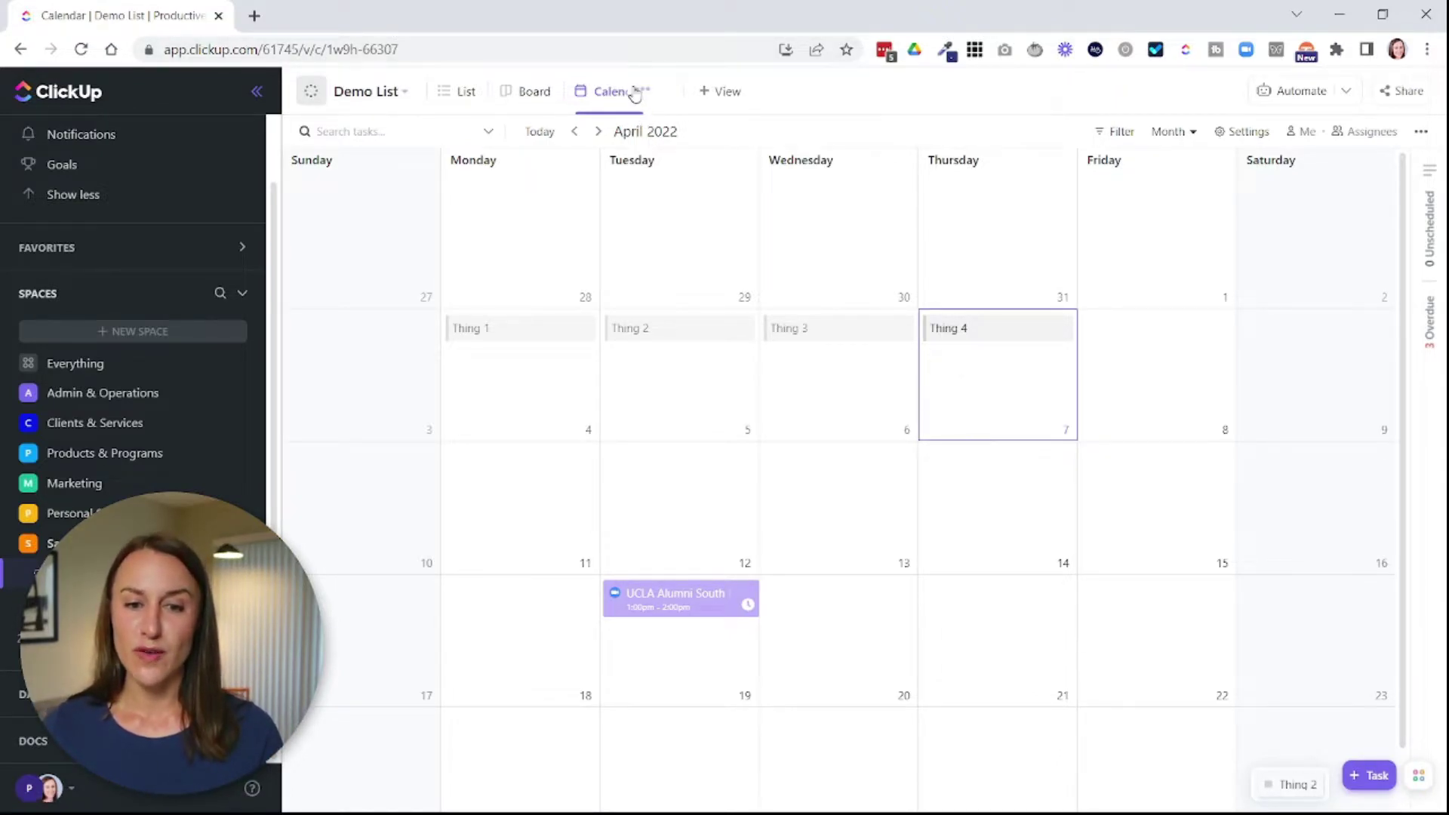
Pin the Calendar view and reposition its tab among the views
click(644, 93)
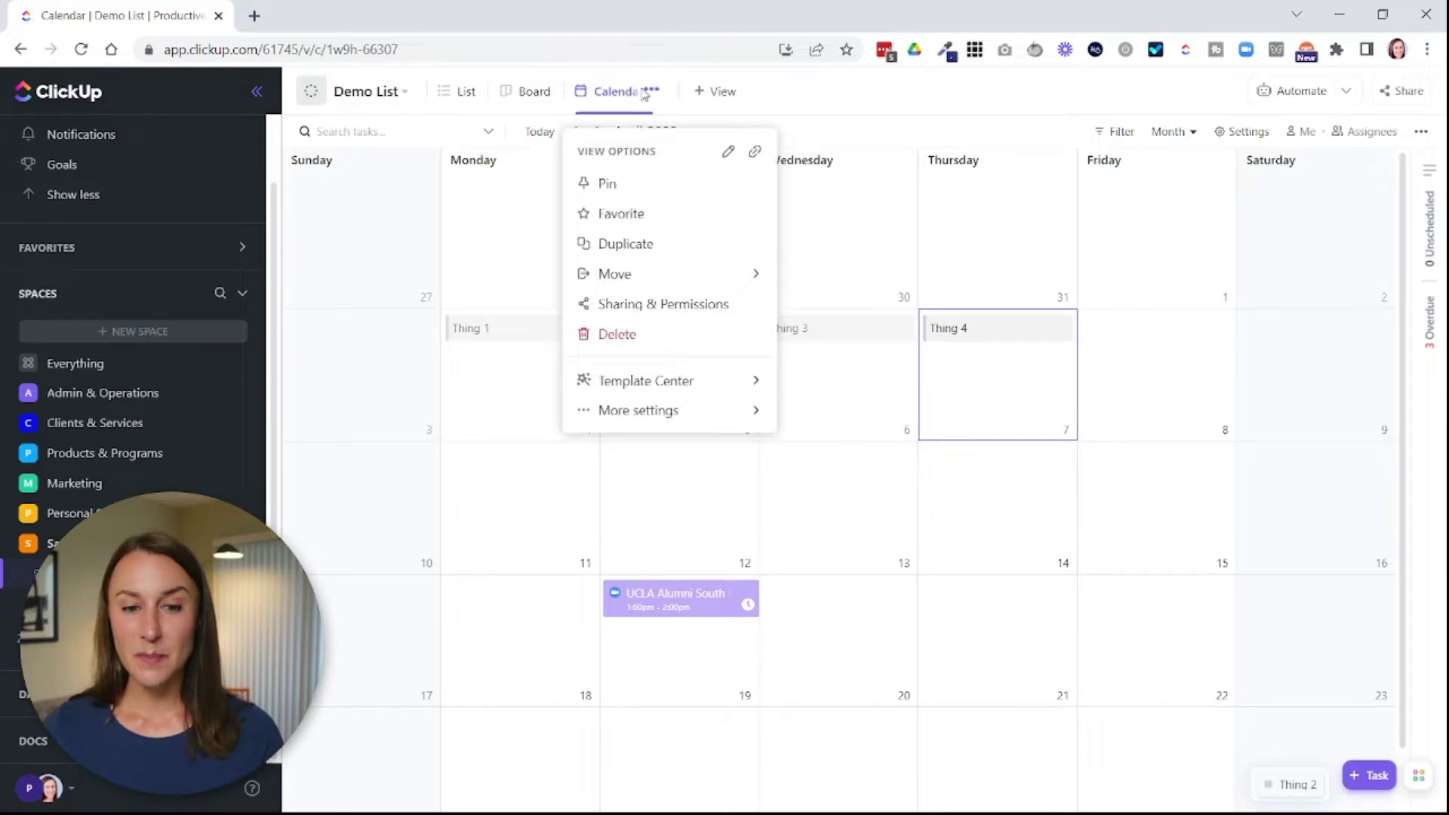
click(608, 184)
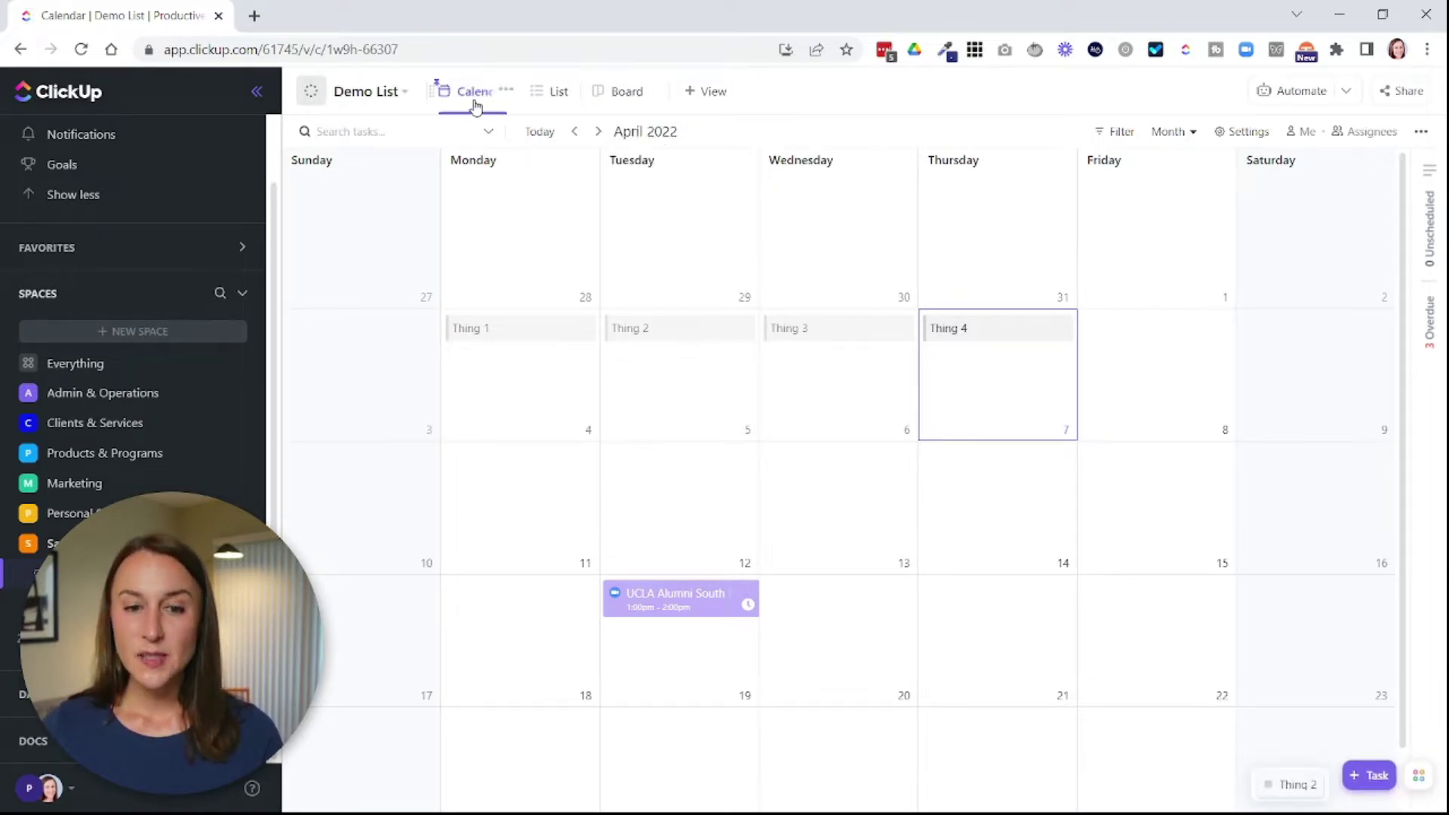
mouse_move(456, 92)
mouse_down()
mouse_move(508, 71)
mouse_move(462, 71)
mouse_up()
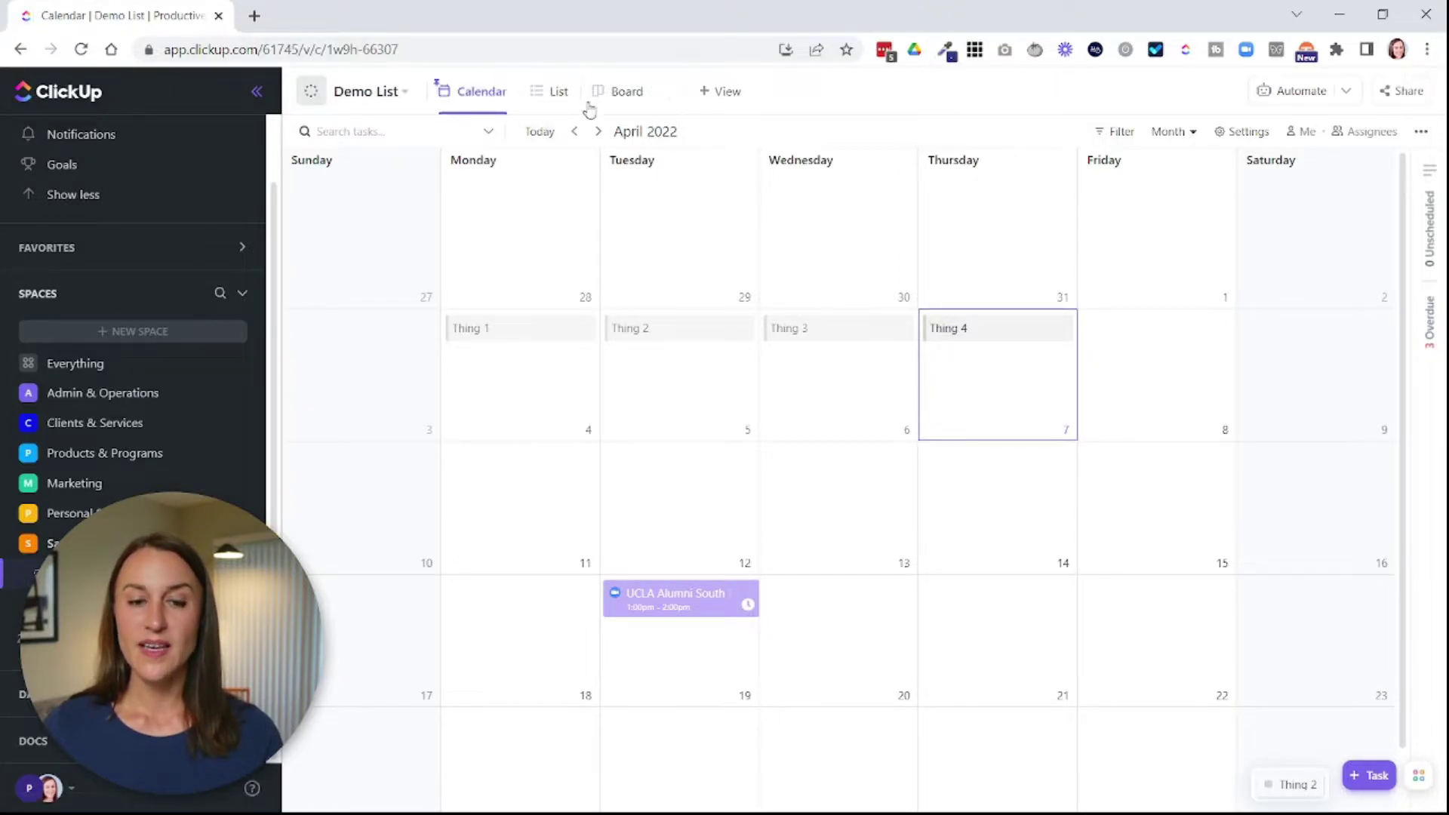
Check the List and Board view options, then drag the List tab ahead of the others
click(557, 95)
click(593, 91)
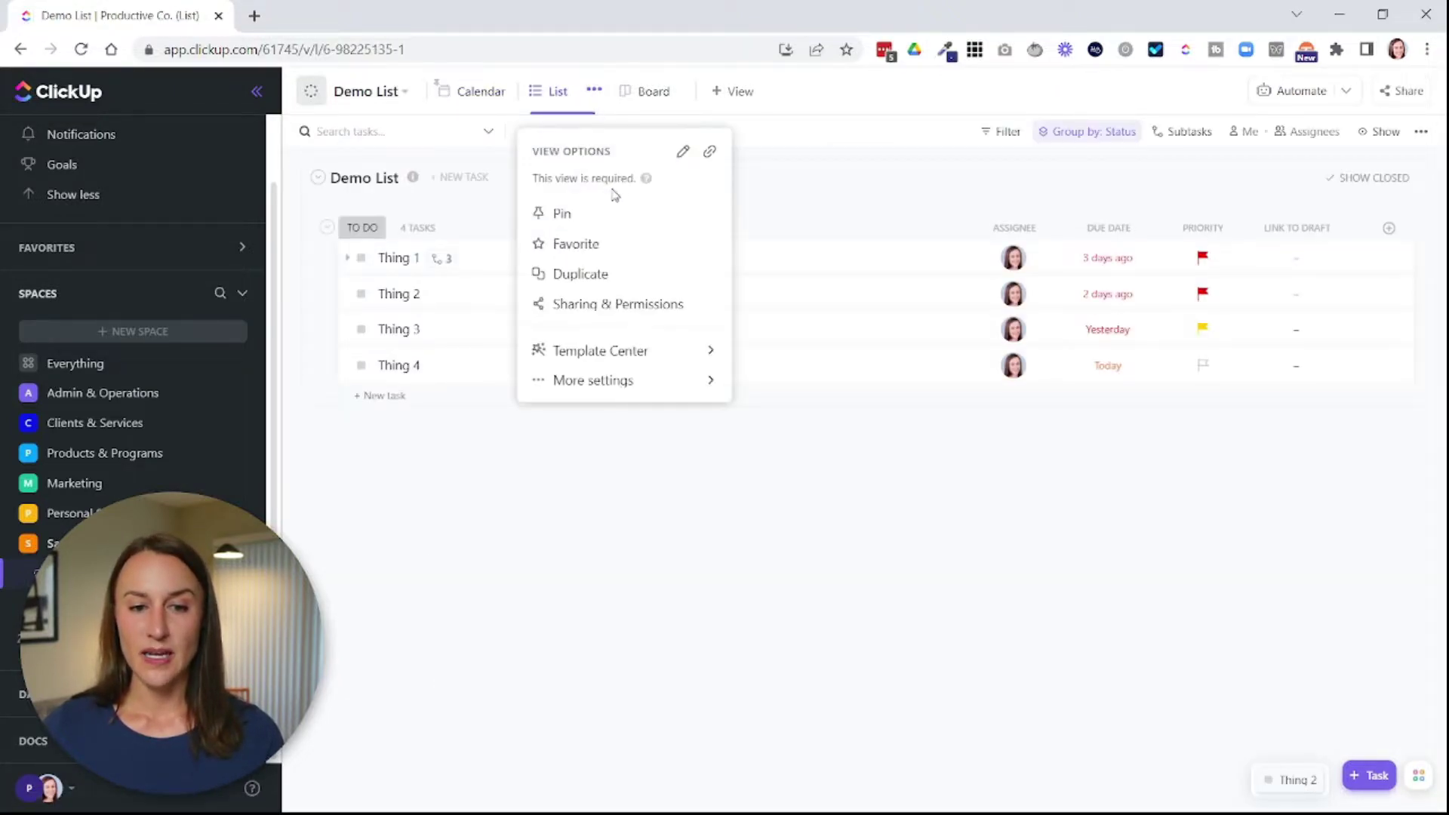
click(570, 211)
click(636, 92)
click(652, 90)
mouse_move(534, 101)
mouse_down()
mouse_move(492, 71)
mouse_move(499, 94)
mouse_move(624, 111)
mouse_move(626, 94)
mouse_move(443, 99)
mouse_move(469, 70)
mouse_move(536, 92)
mouse_up()
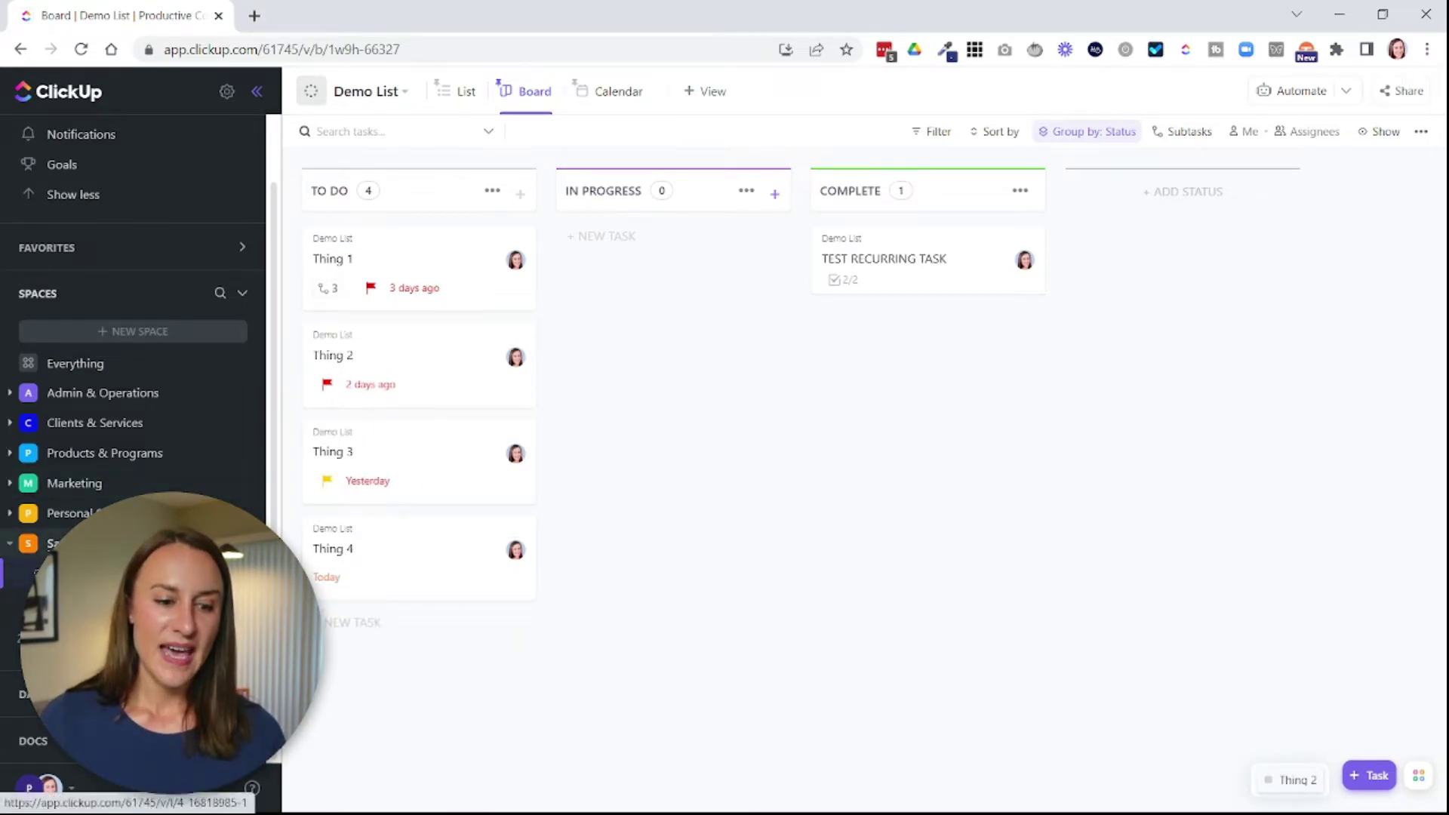
click(75, 544)
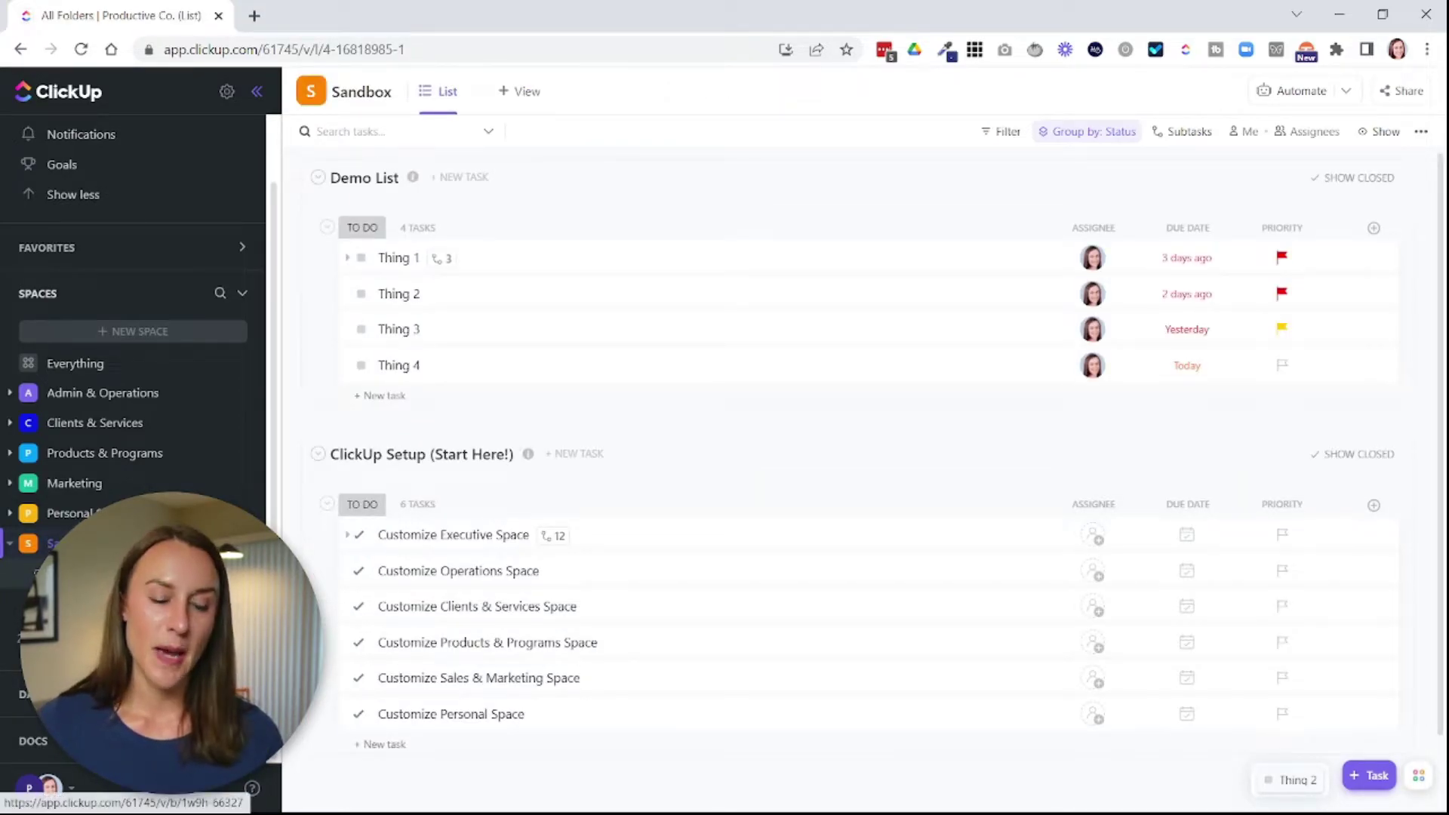
click(75, 573)
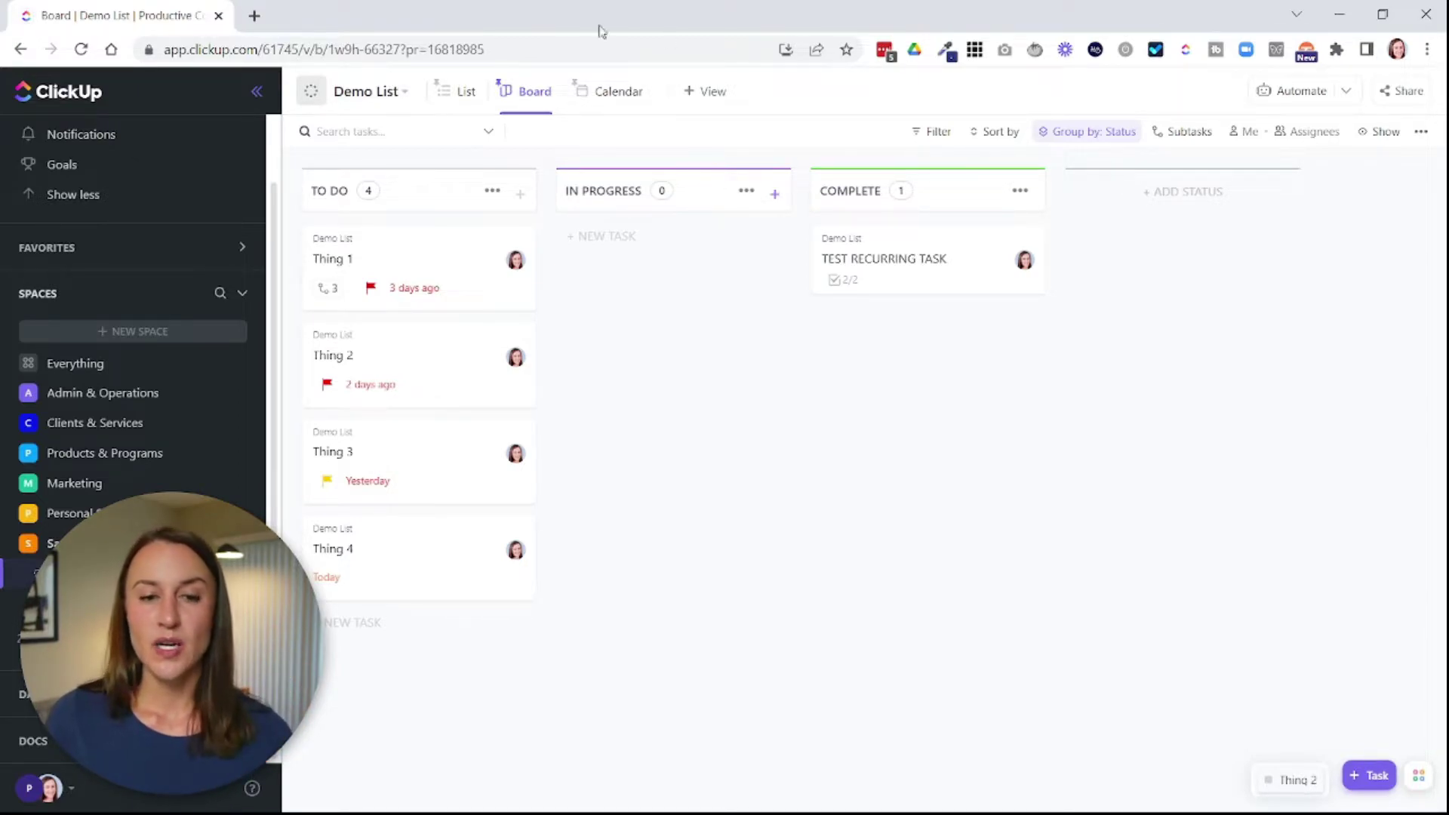
Turn on Default for everyone in the Board view's More settings
click(550, 90)
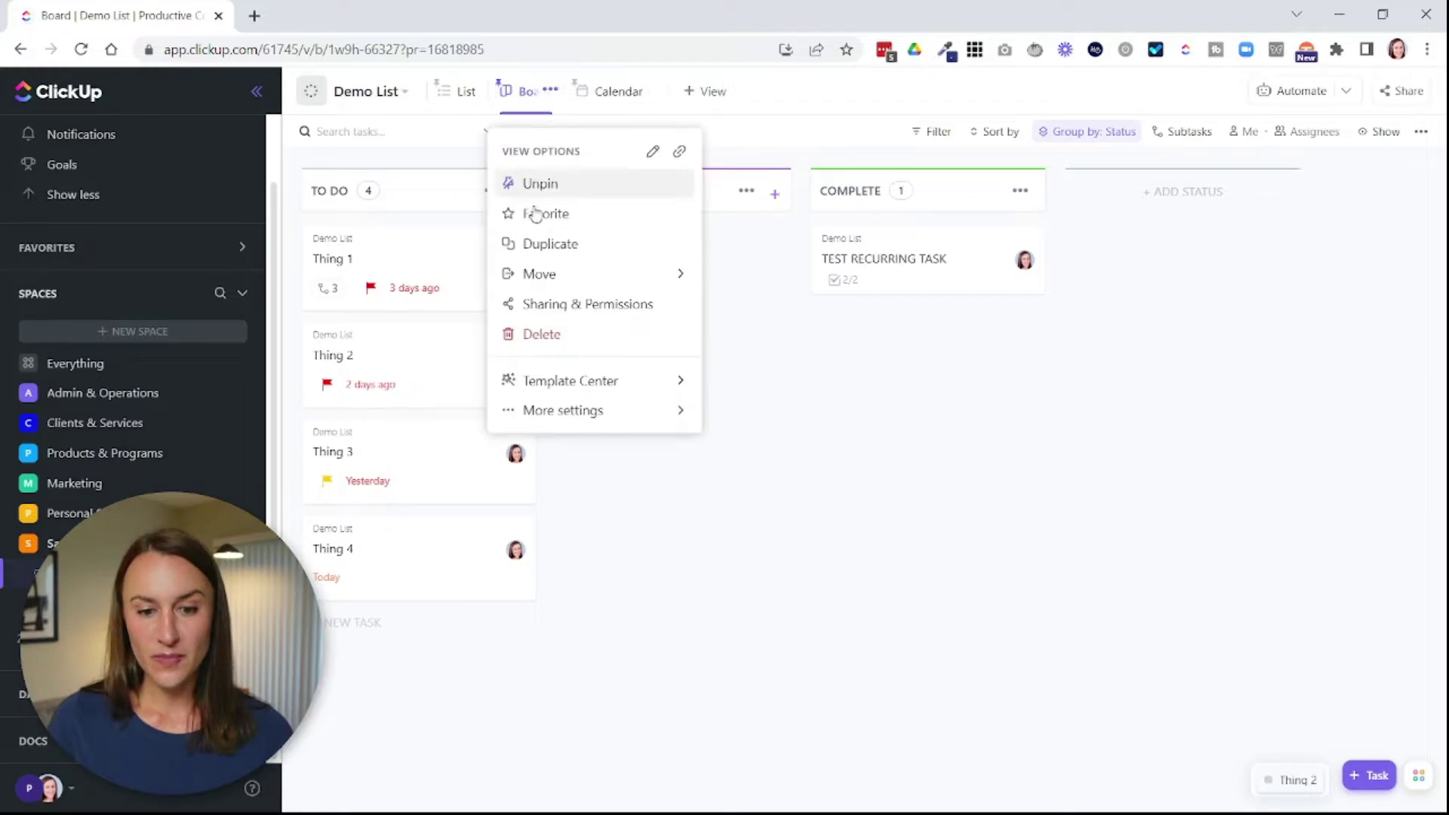
mouse_move(600, 414)
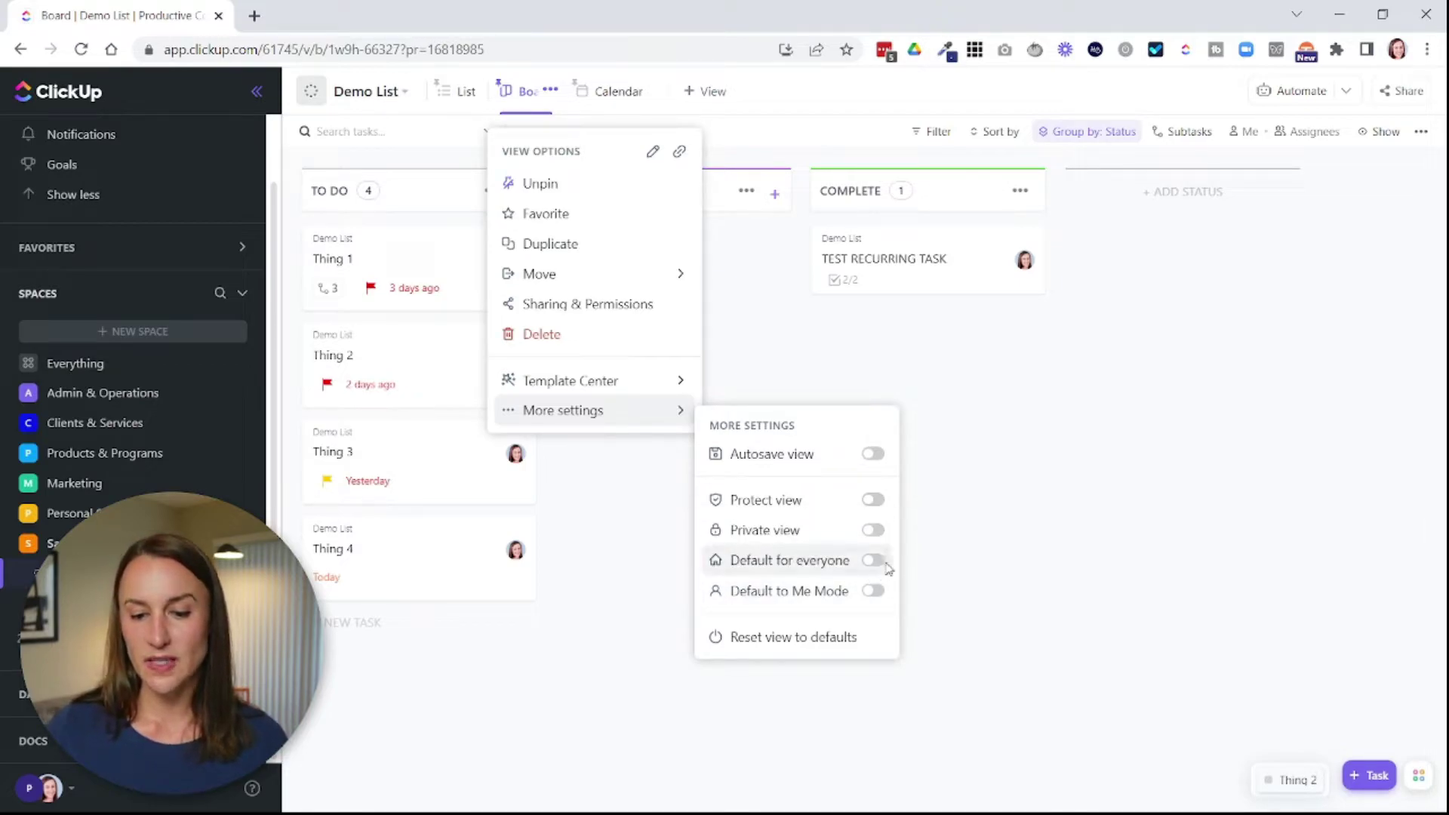
click(873, 560)
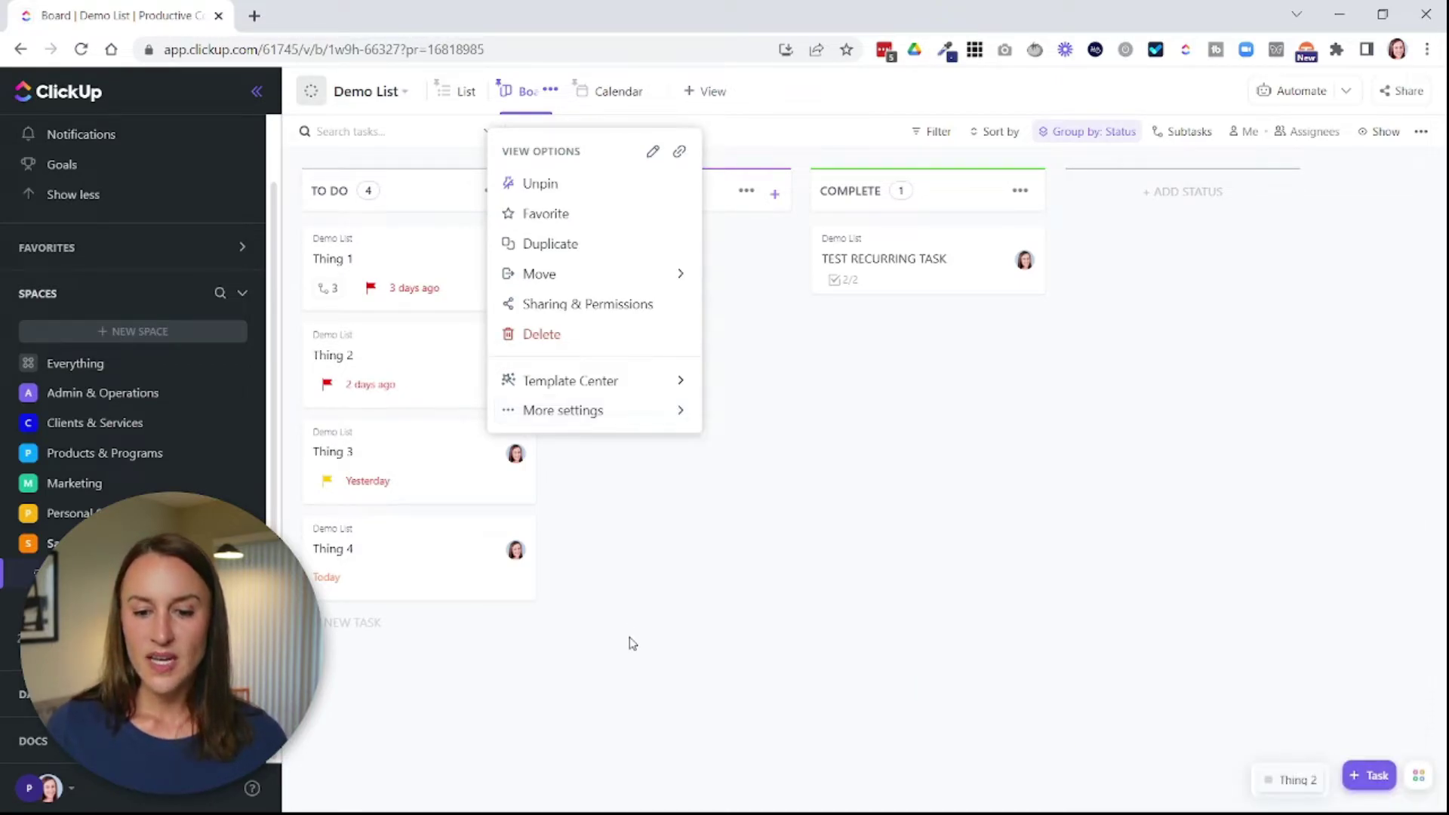
Leave Demo List via Personal Space and return so it opens on the status board
click(455, 101)
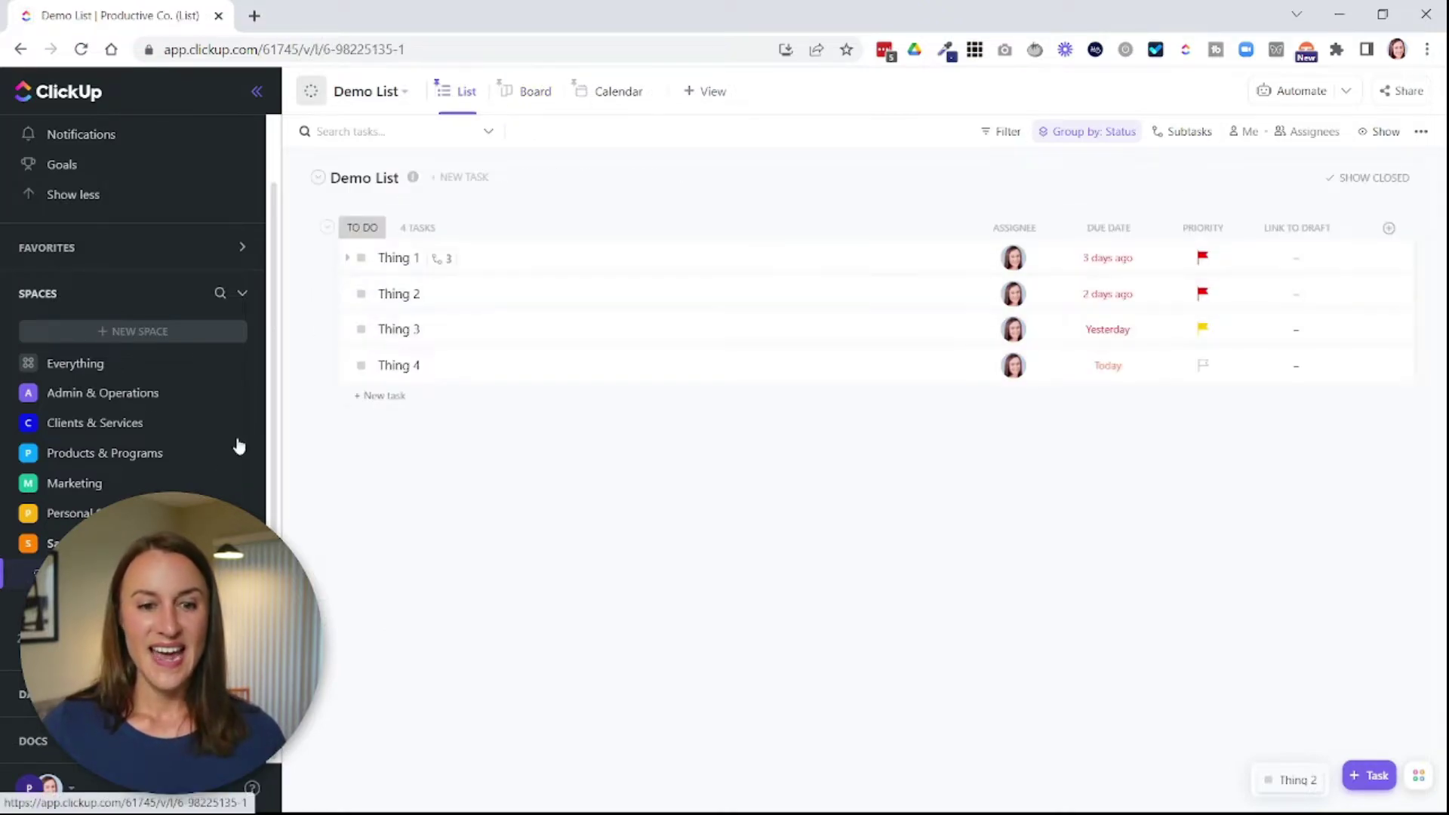
click(70, 513)
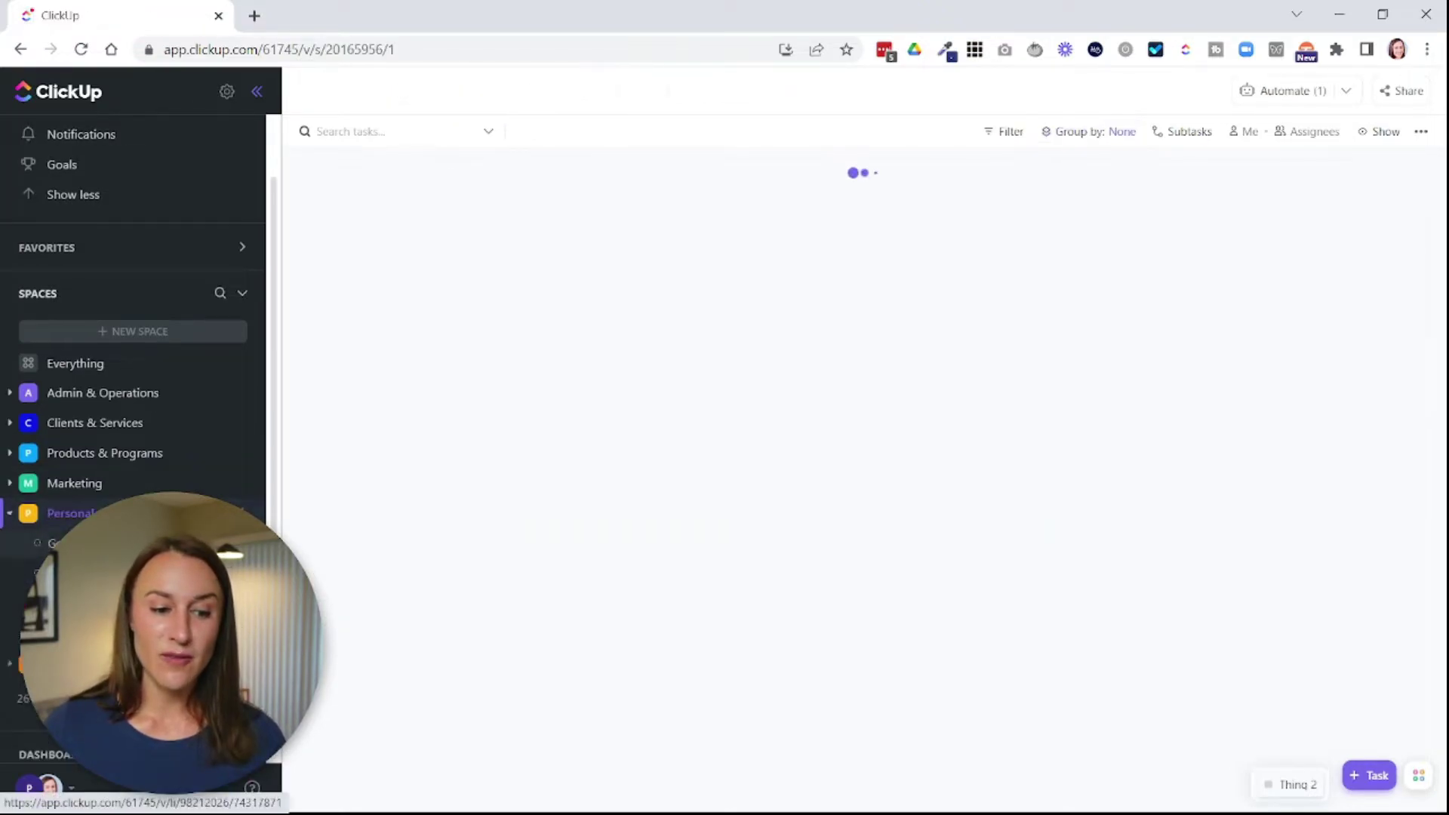
scroll(113, 528, down, 3)
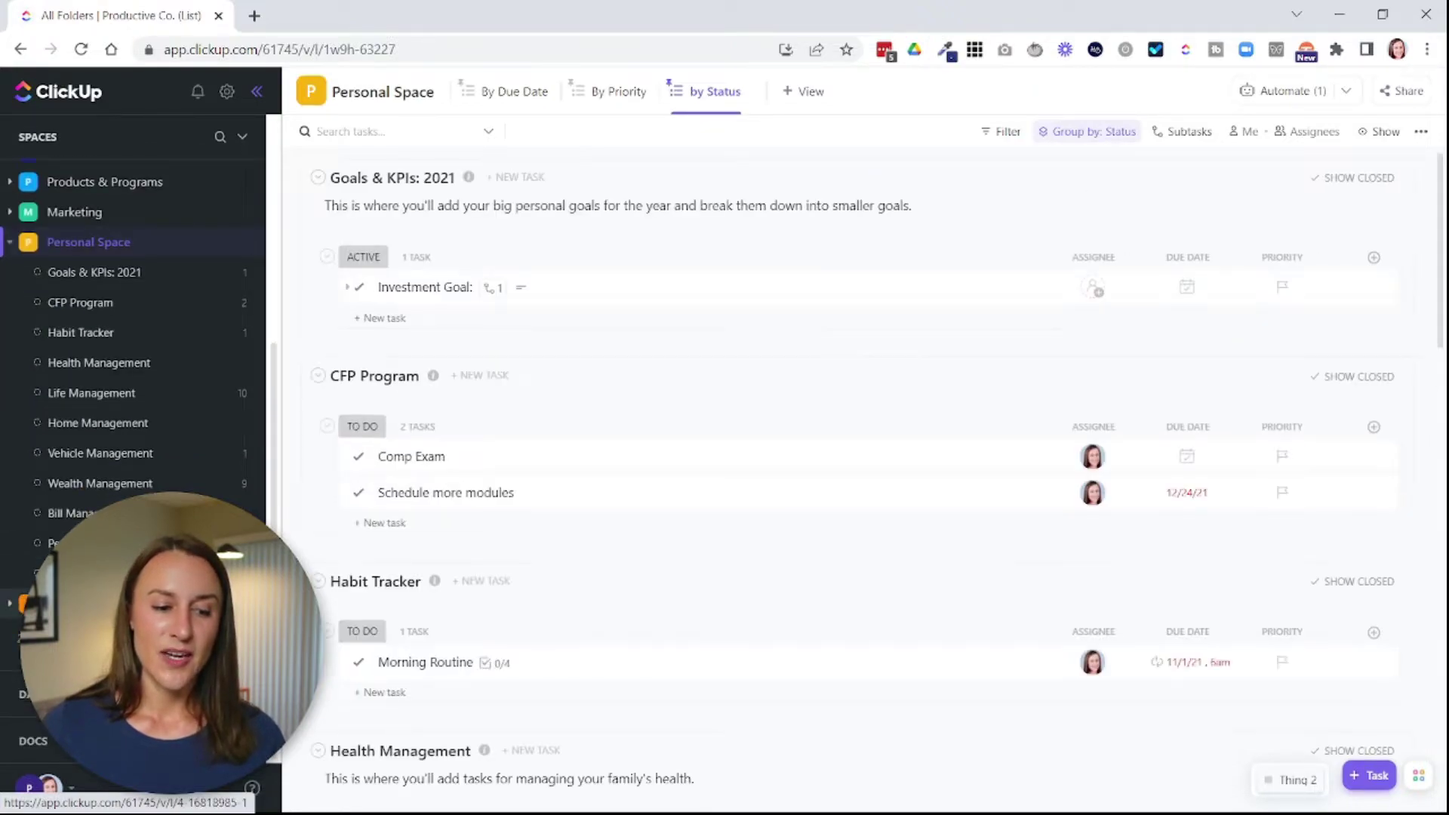
scroll(113, 377, up, 5)
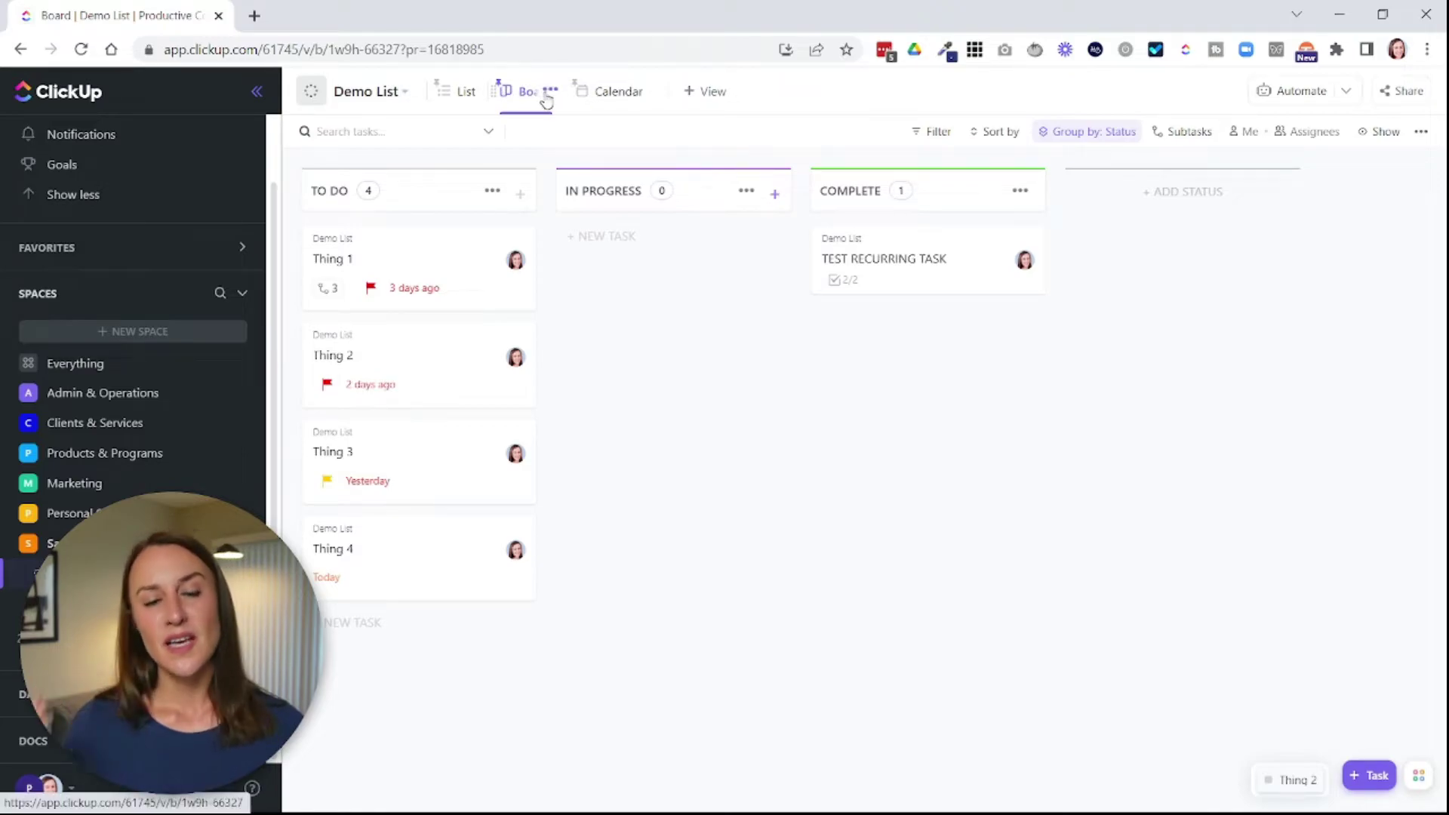
Open the View Options menu from the Board tab's '...' button
click(546, 96)
mouse_move(634, 415)
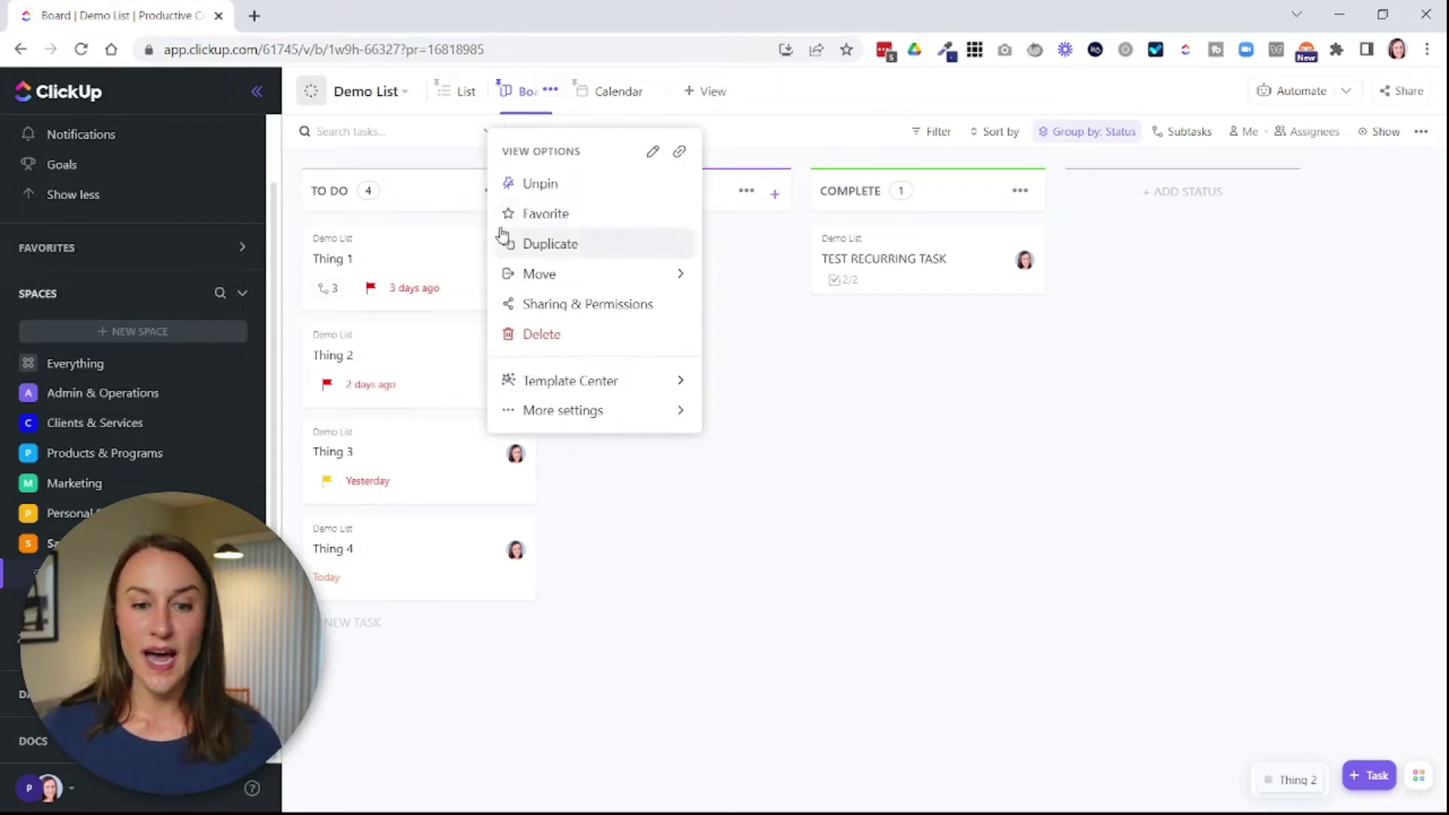
Save the Board view as a favorite named 'Board' and confirm it under Favorites
click(531, 214)
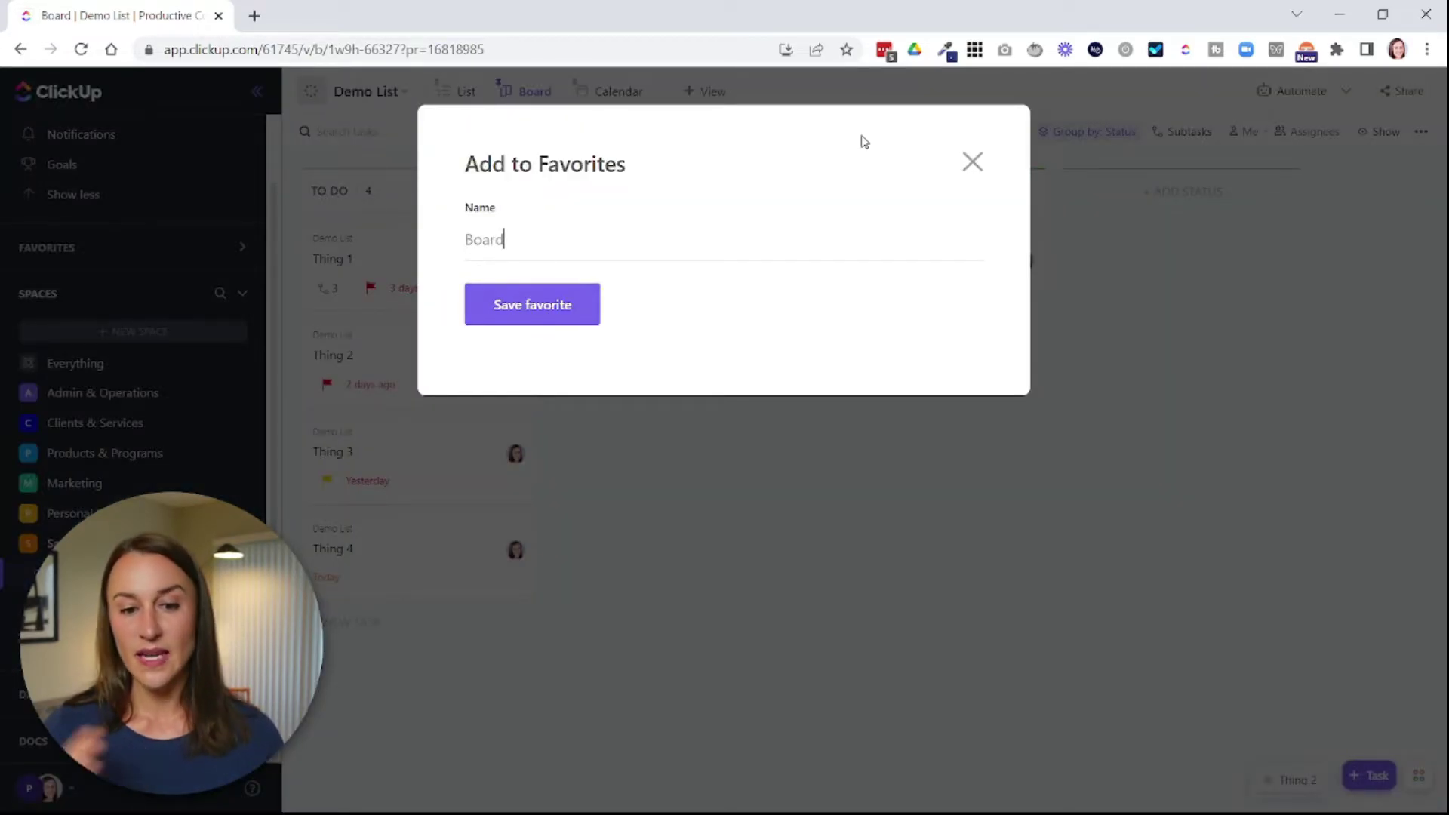
click(484, 317)
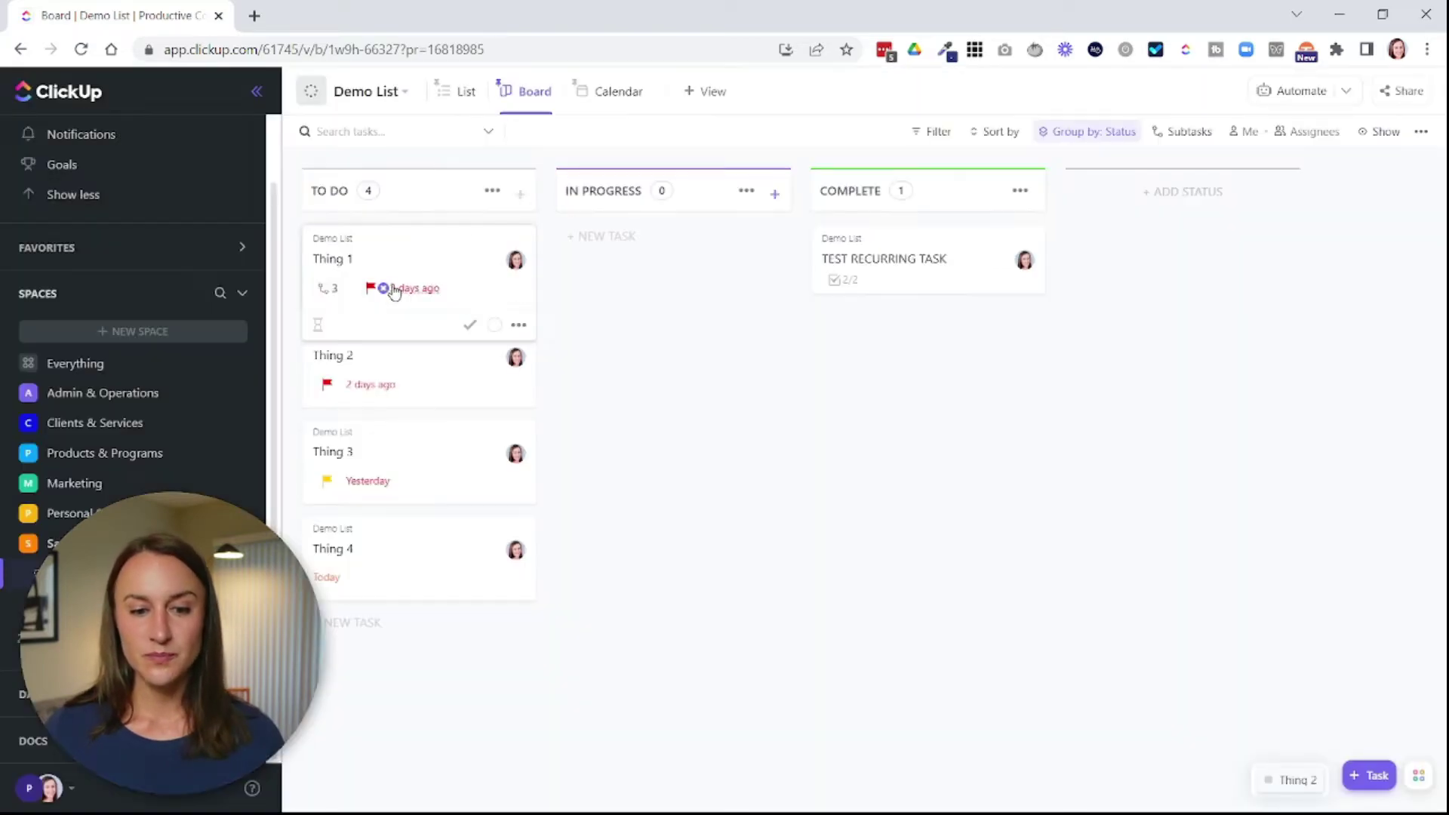
click(188, 247)
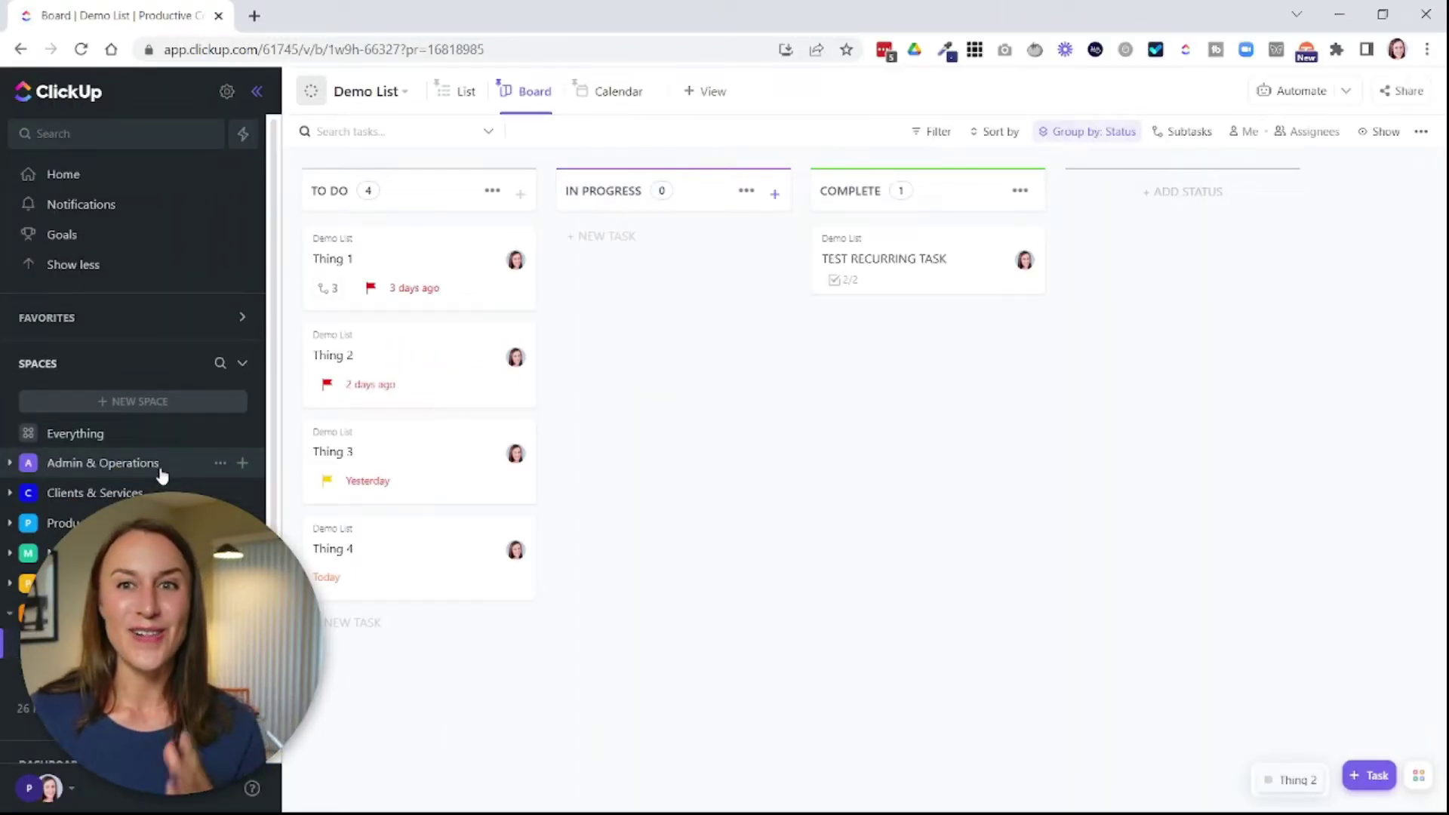
Visit the Sandbox space's task list, then return to the Demo List board
scroll(161, 473, down, 1)
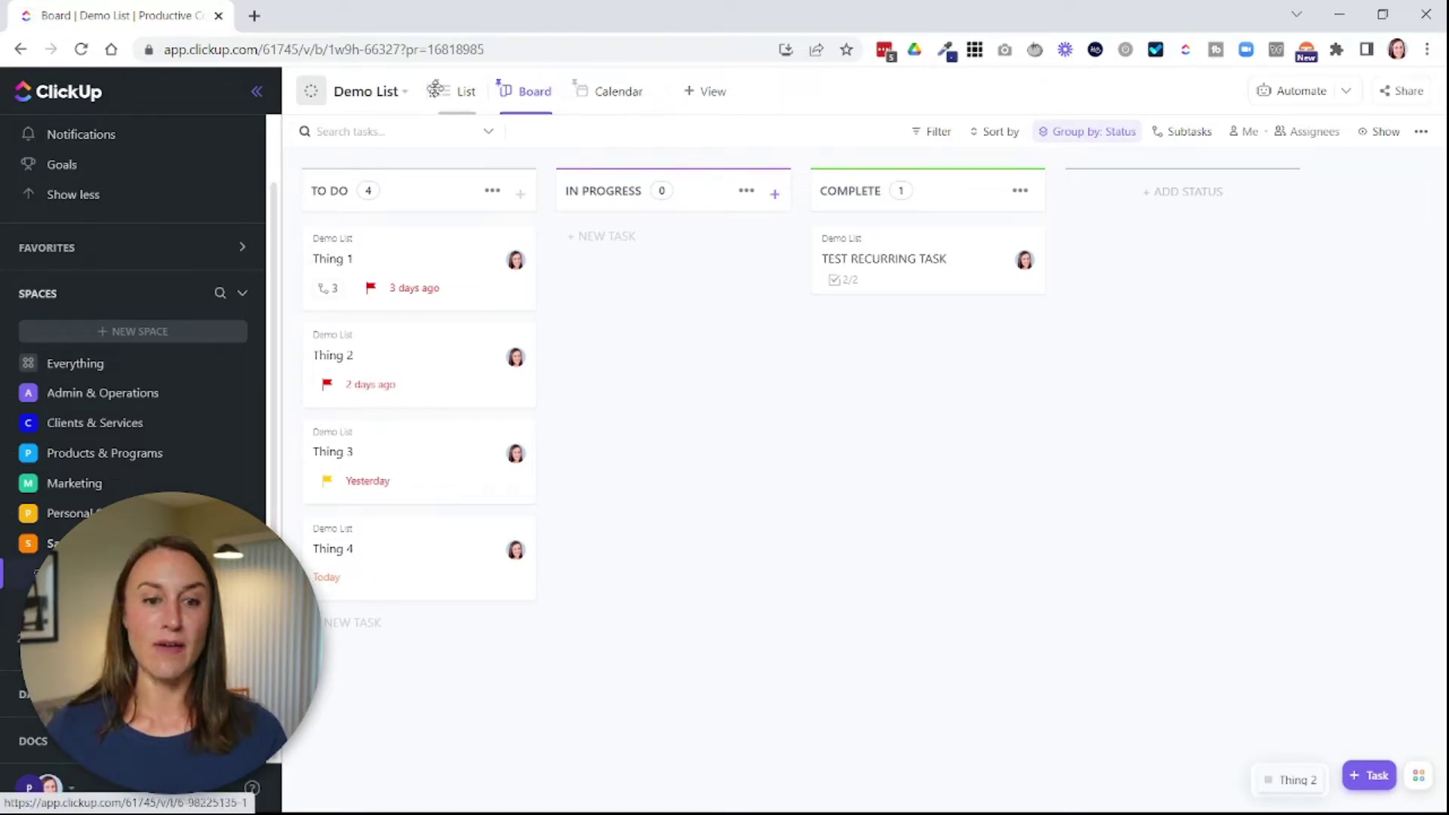
mouse_move(564, 85)
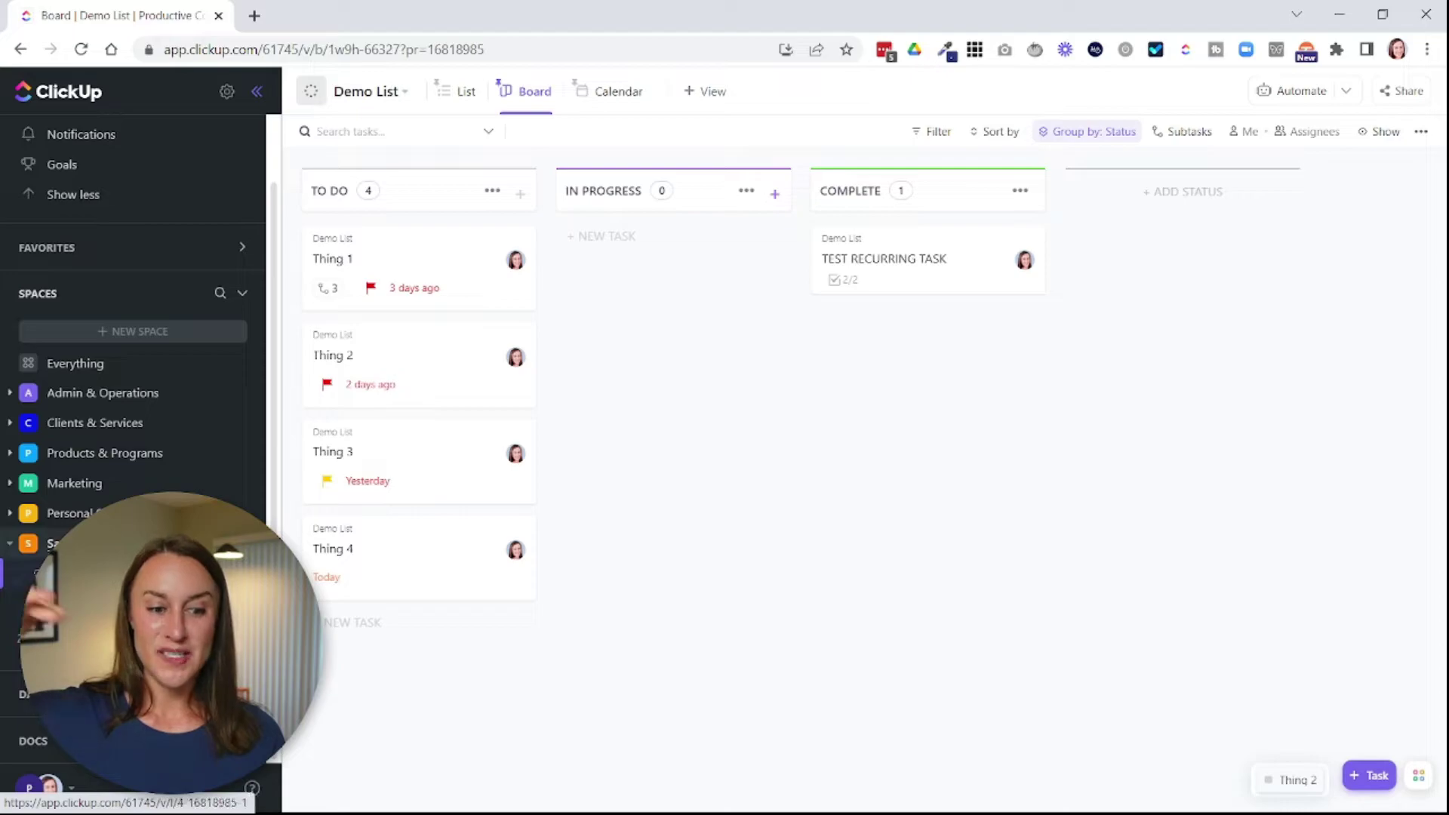
click(53, 543)
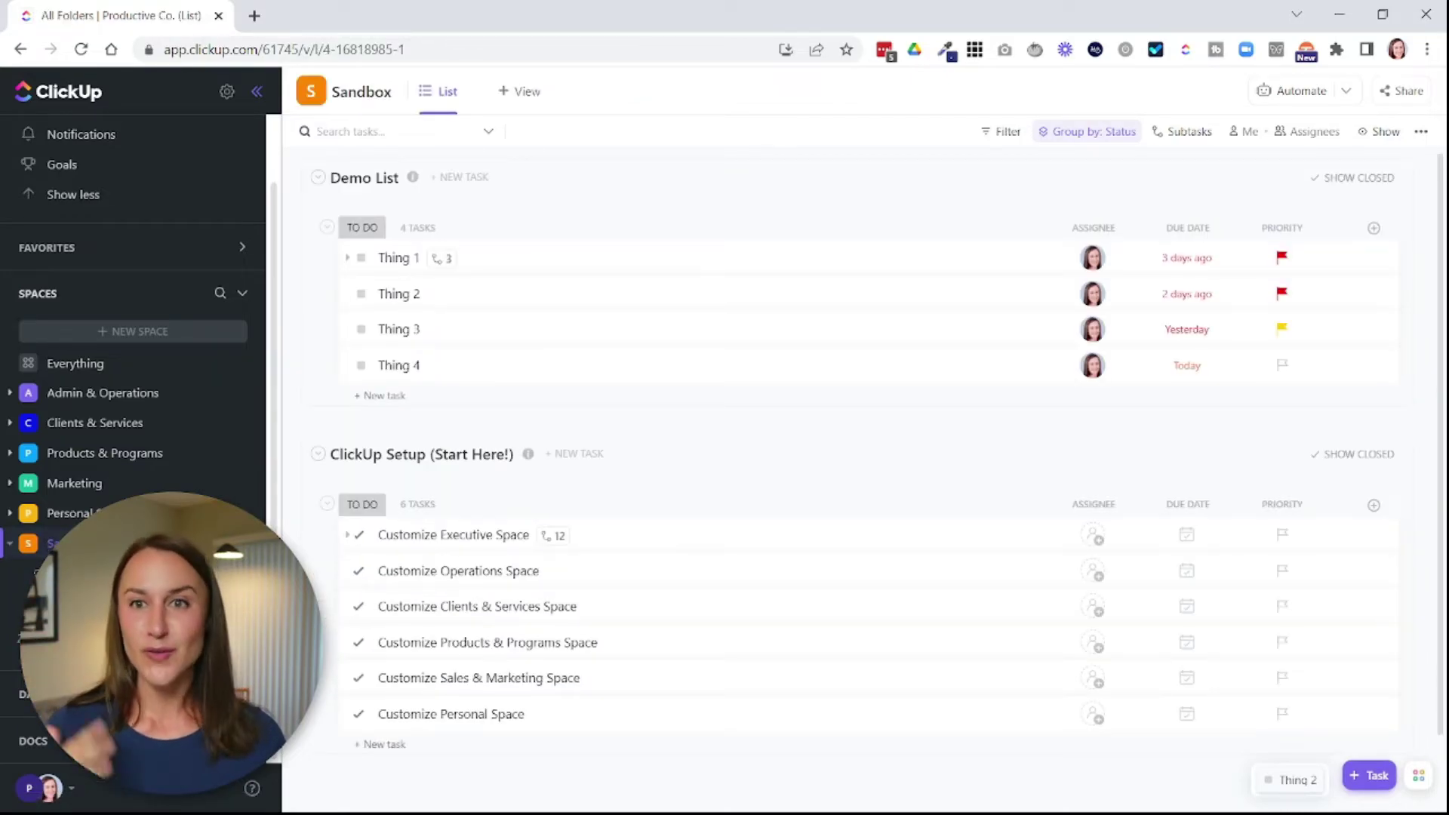
click(75, 574)
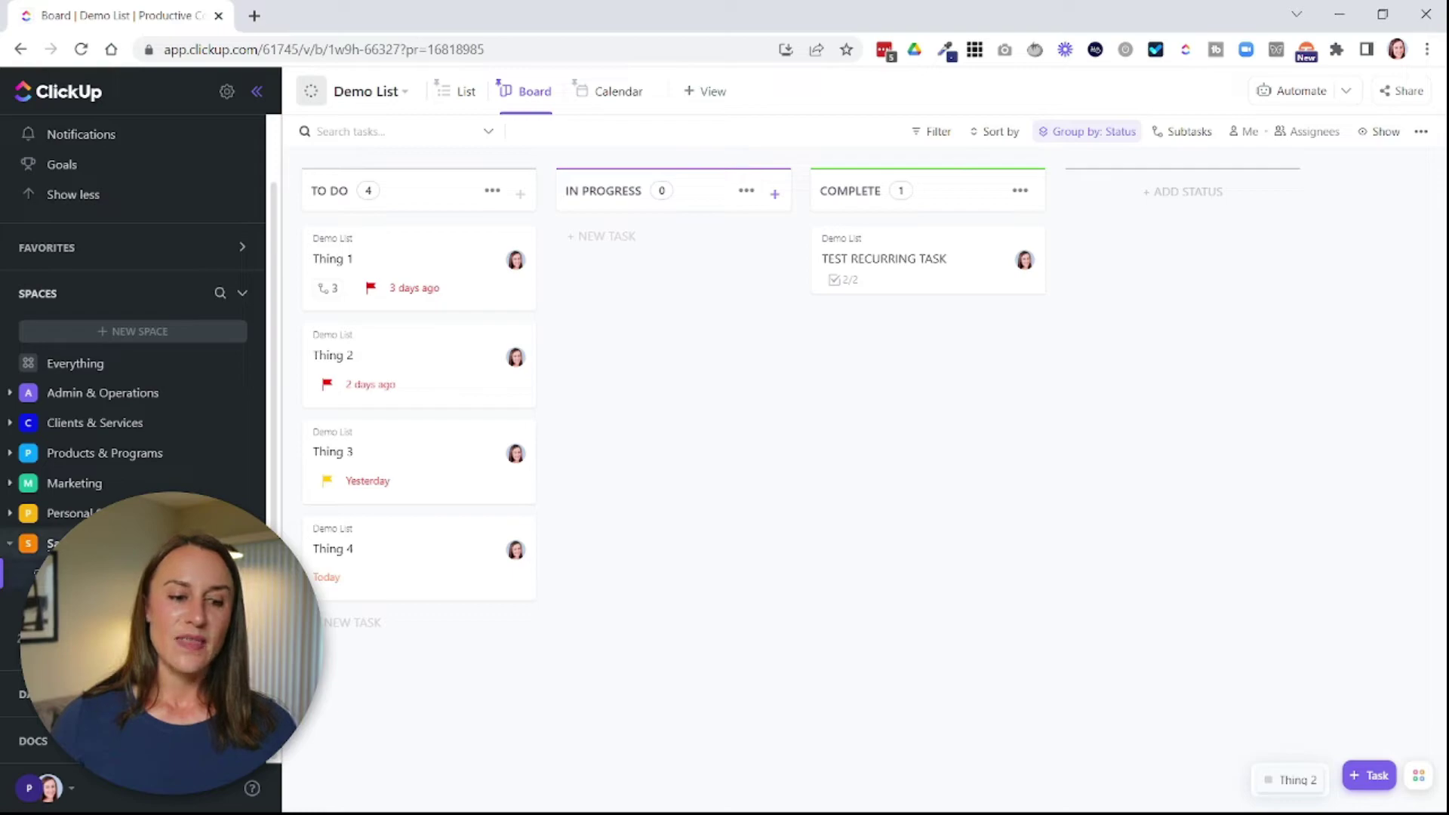
click(49, 544)
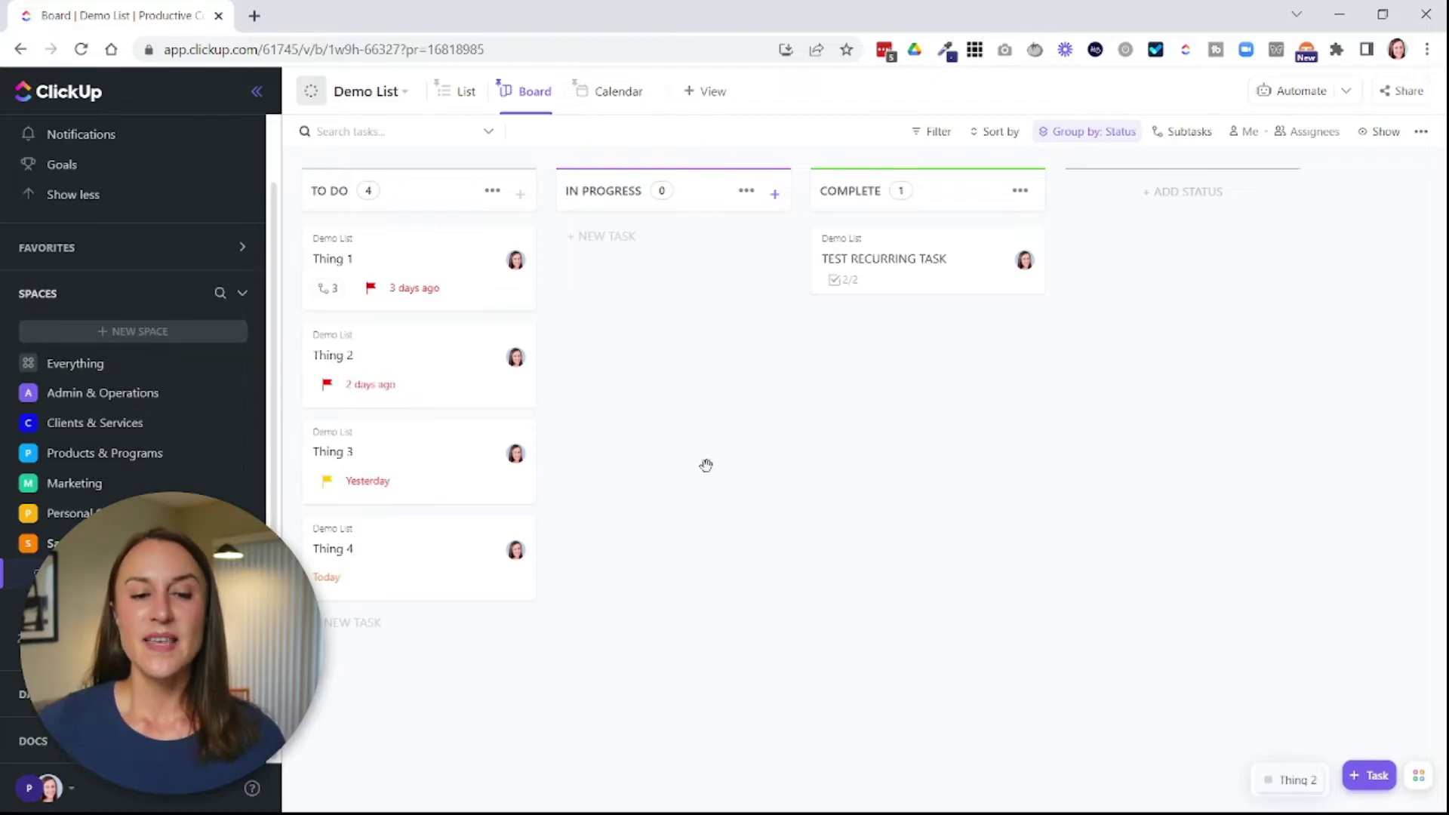
Switch Demo List to List view and enable Show Closed to reveal TEST RECURRING TASK
click(457, 94)
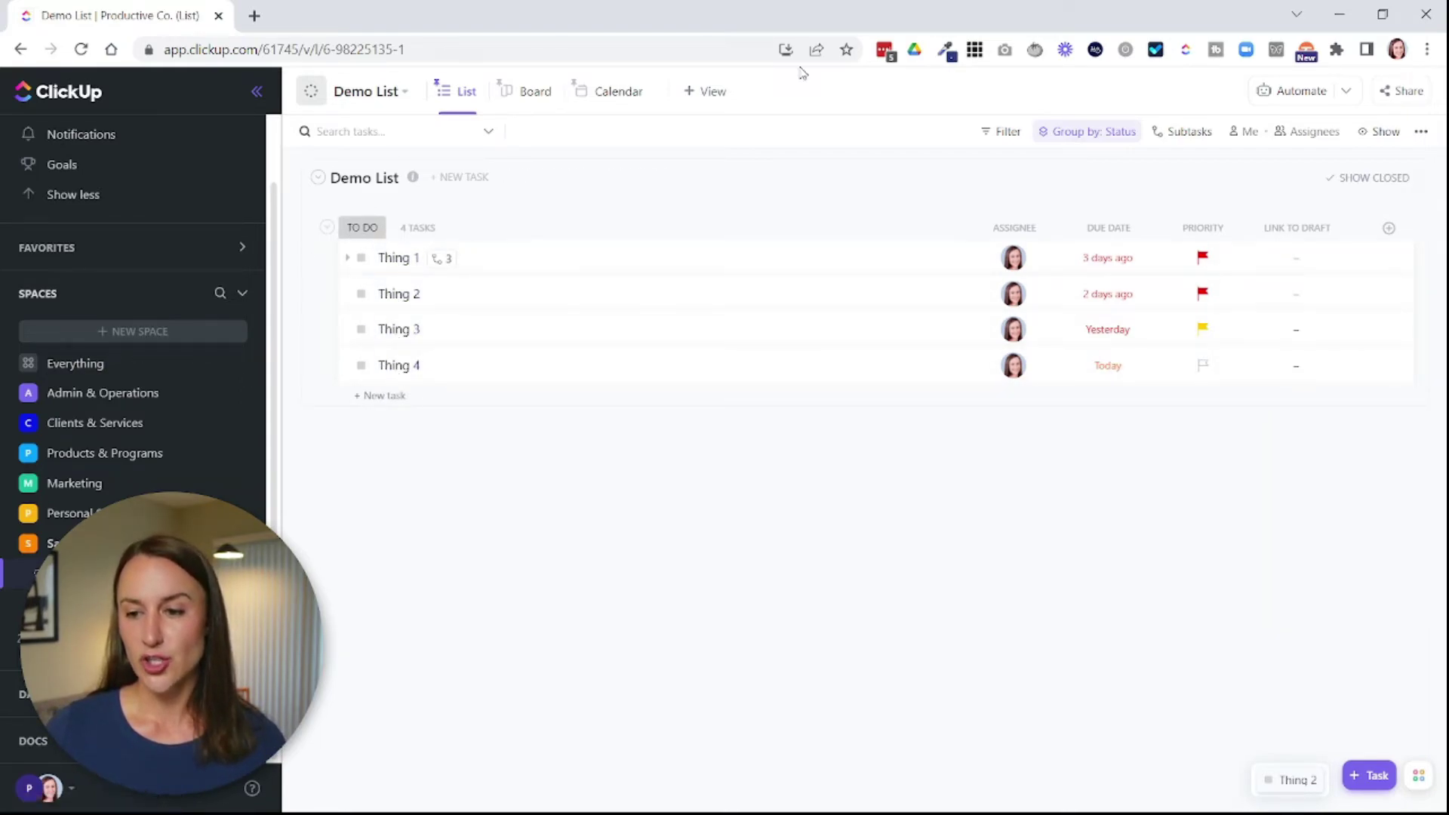
click(1356, 181)
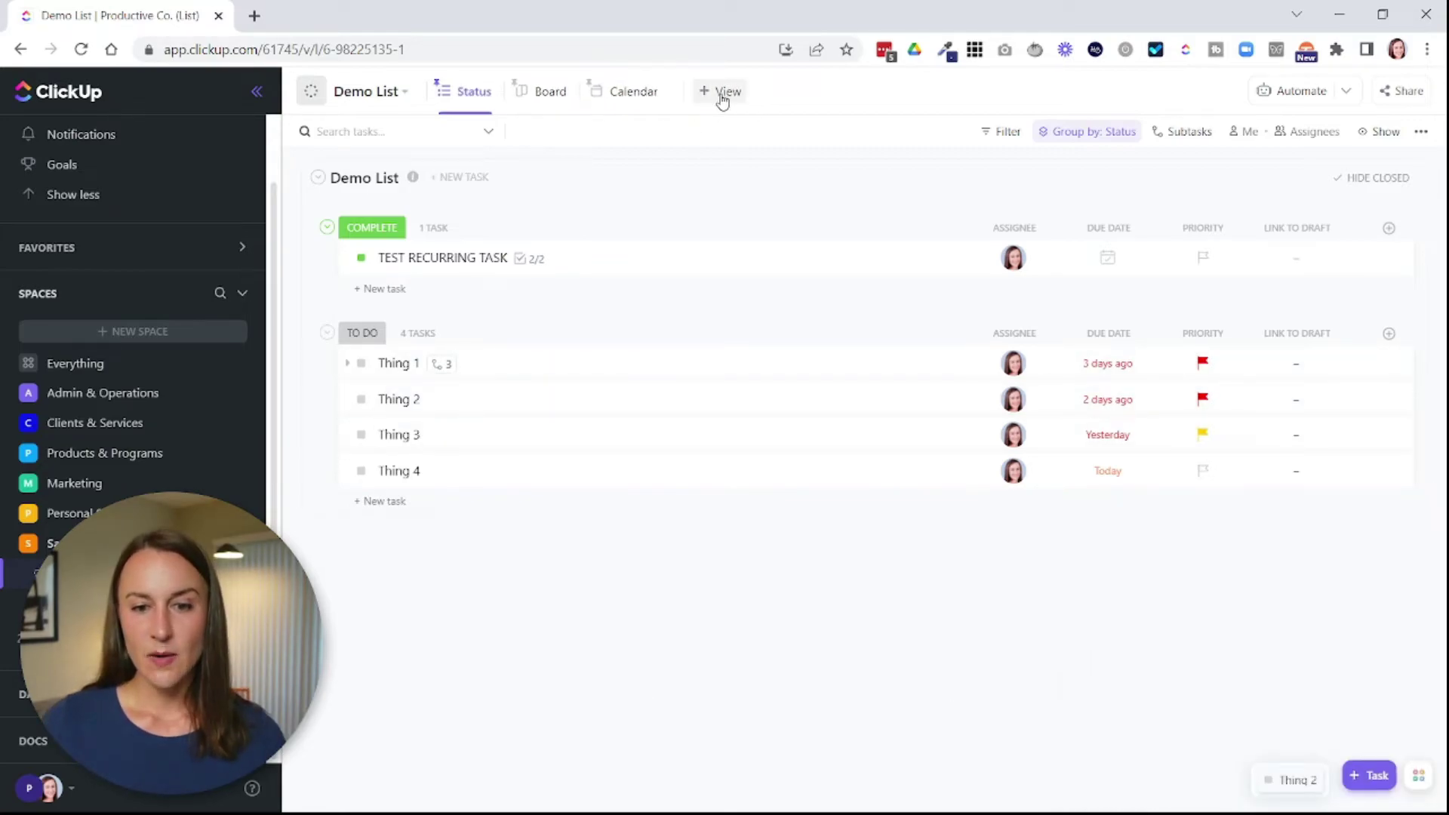
Create a List view renamed 'Priority' that groups tasks into Urgent, High and No Priority
click(722, 101)
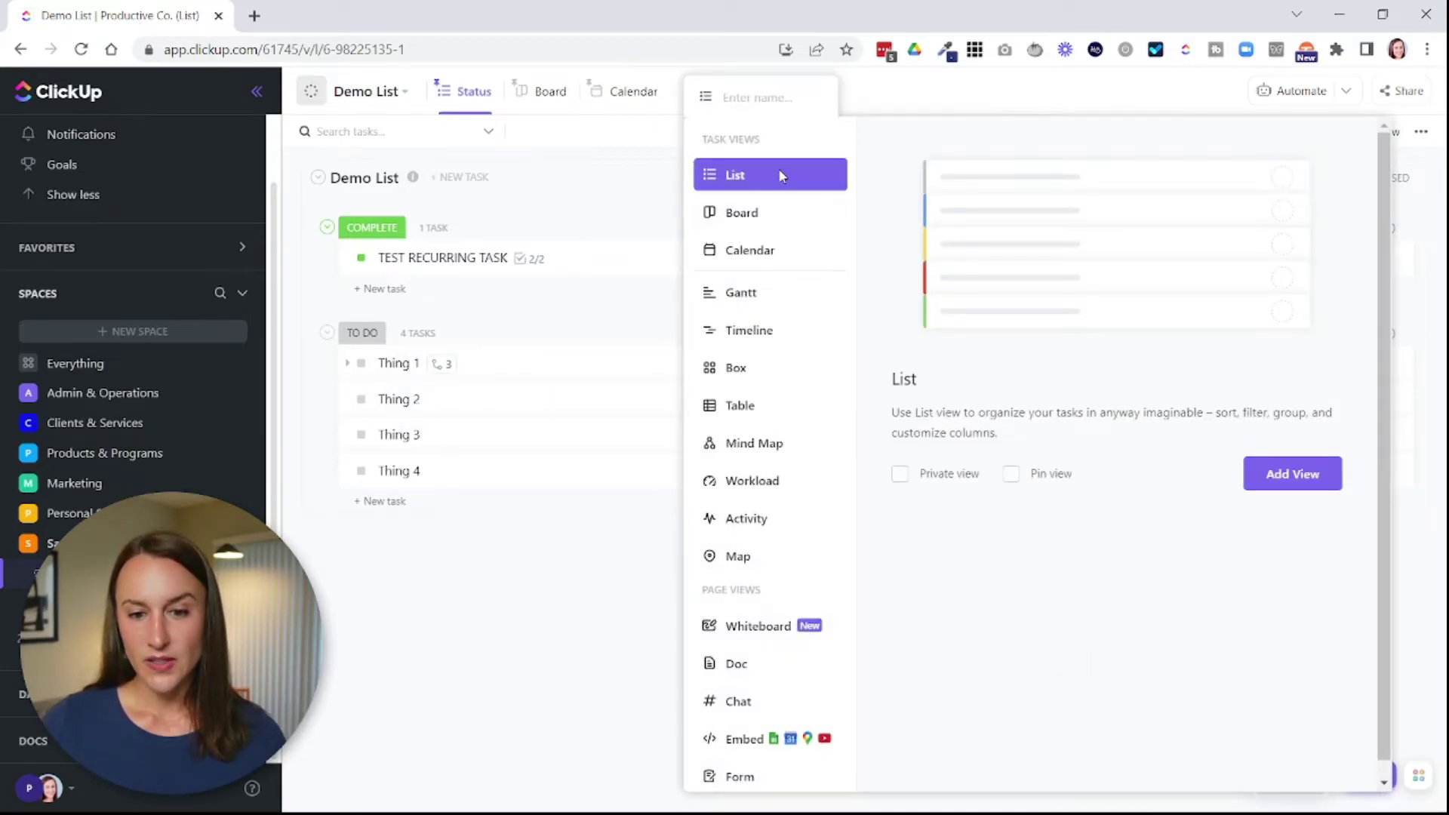
click(1302, 481)
click(726, 91)
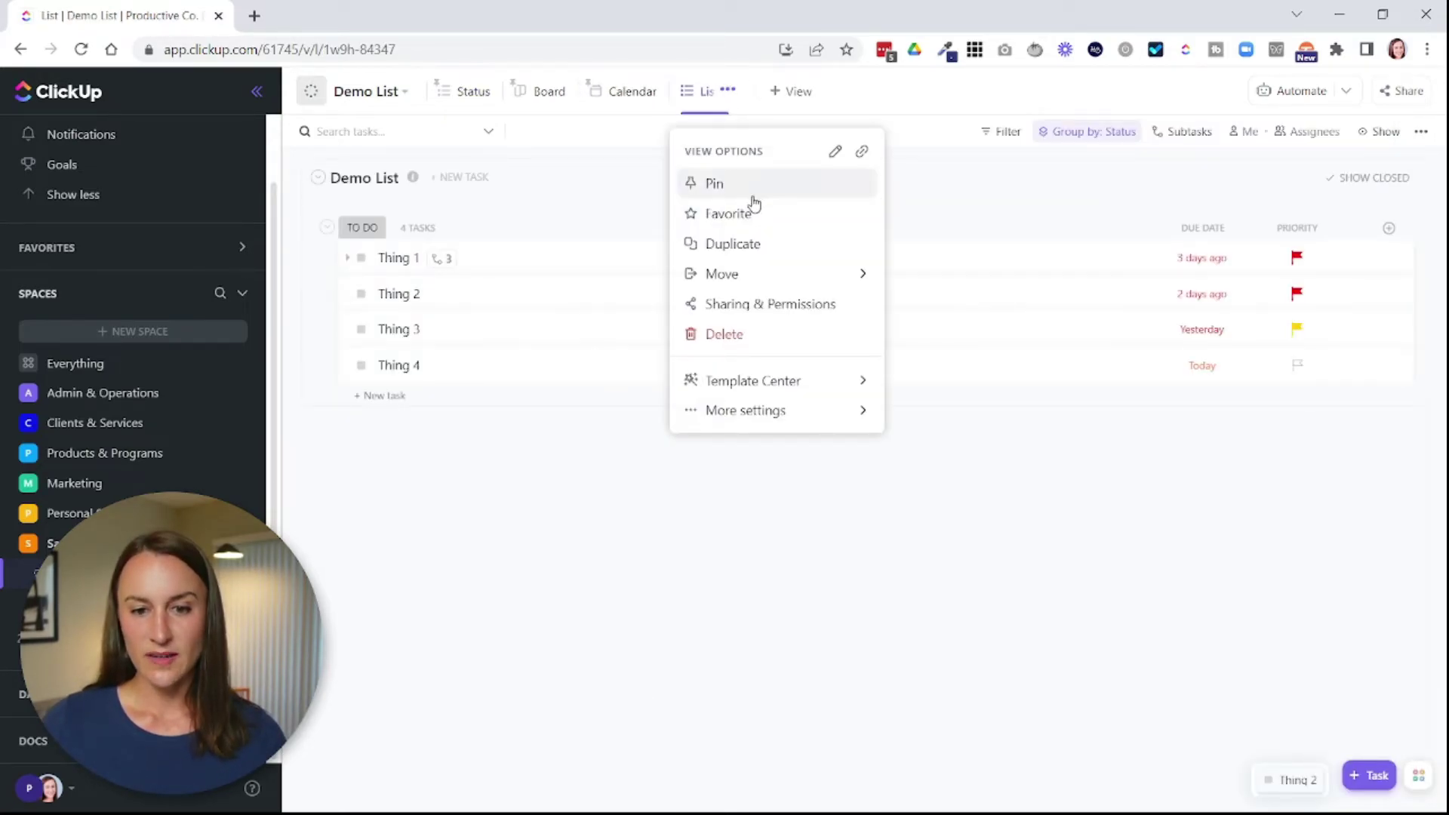
click(835, 151)
text(Priority)
click(1086, 131)
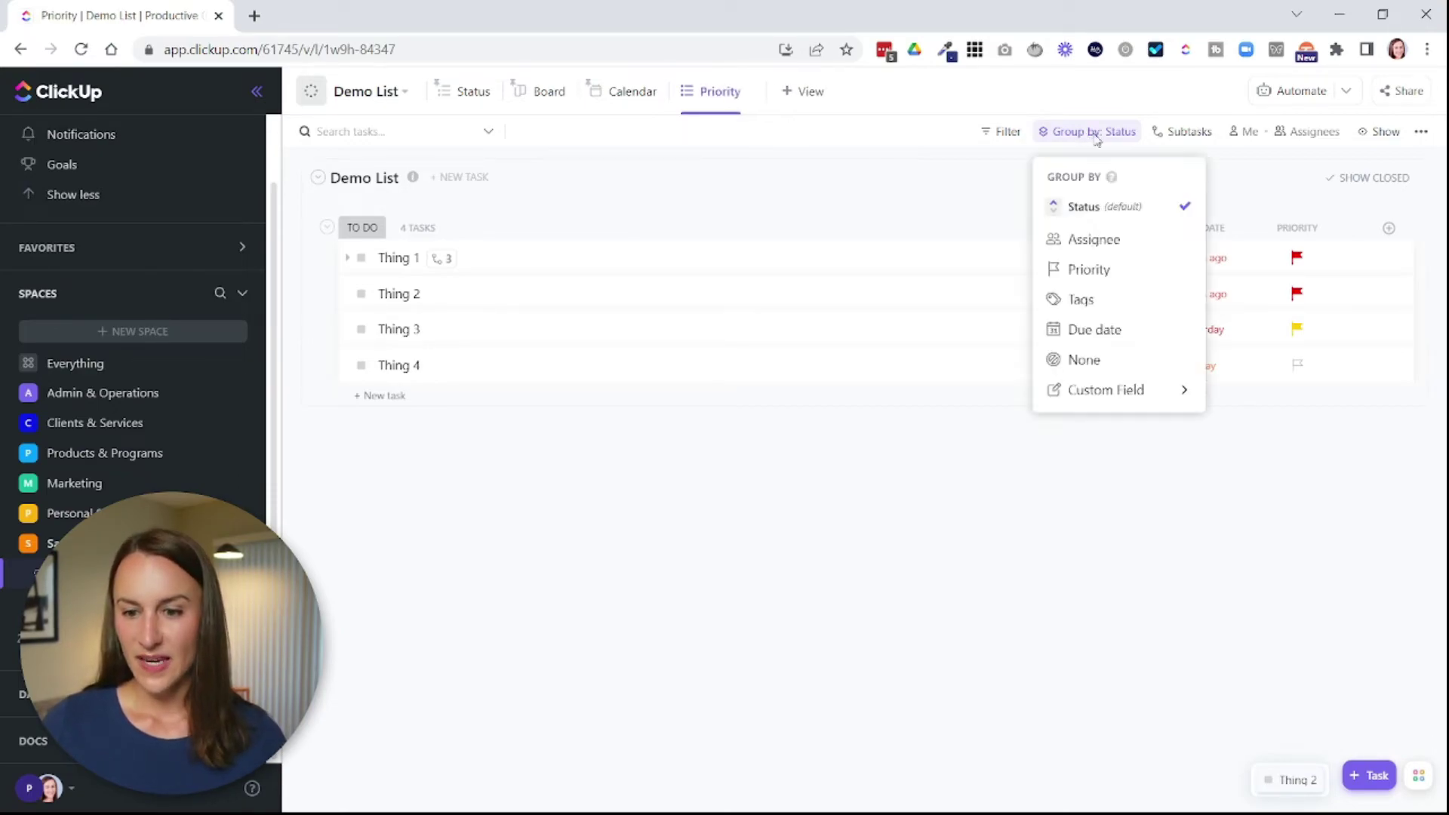
click(1127, 269)
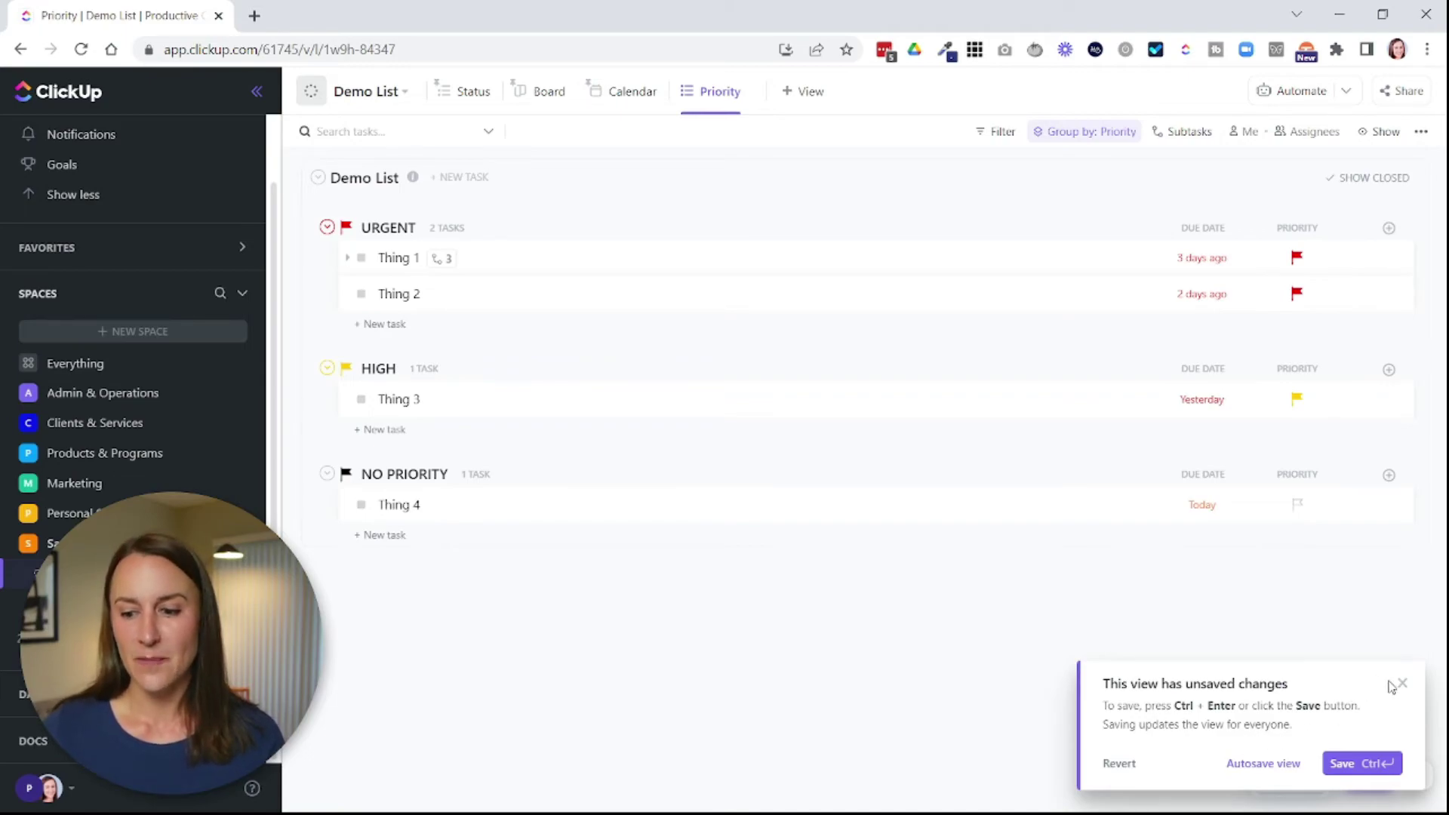
Dismiss the unsaved-changes notice, add a second List view, pin it and position its tab
click(1399, 684)
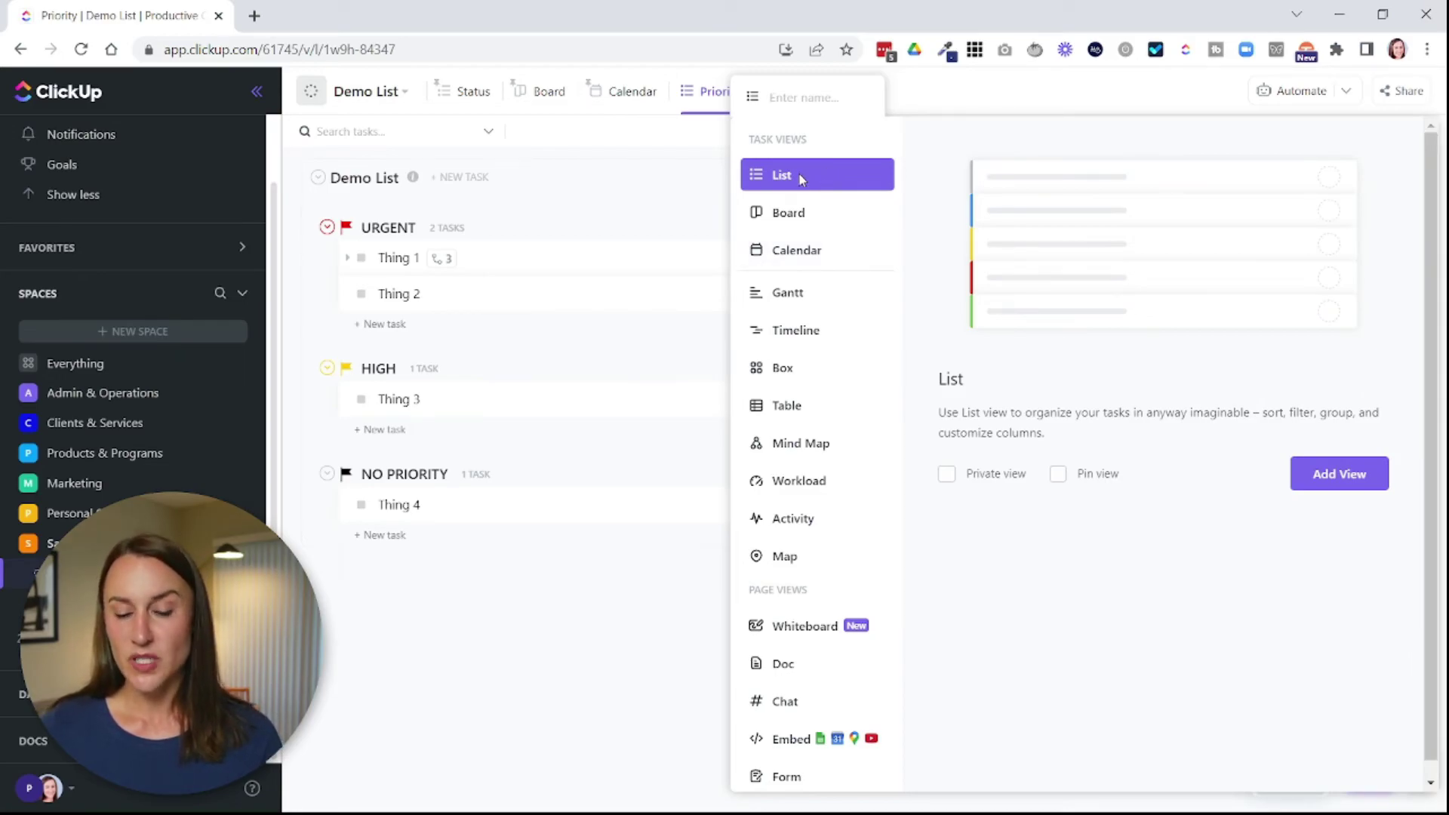
click(1341, 475)
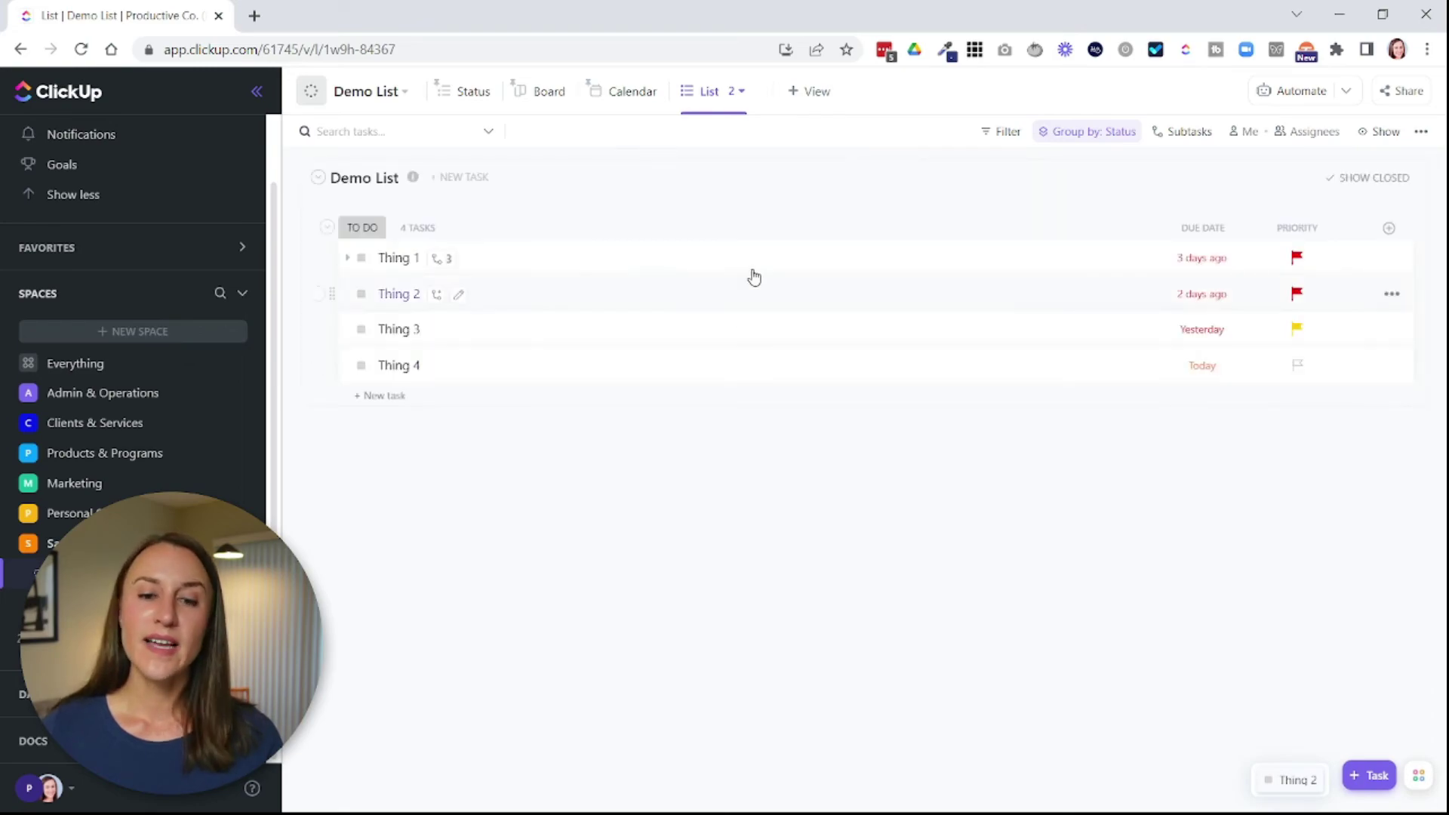
click(700, 96)
click(739, 91)
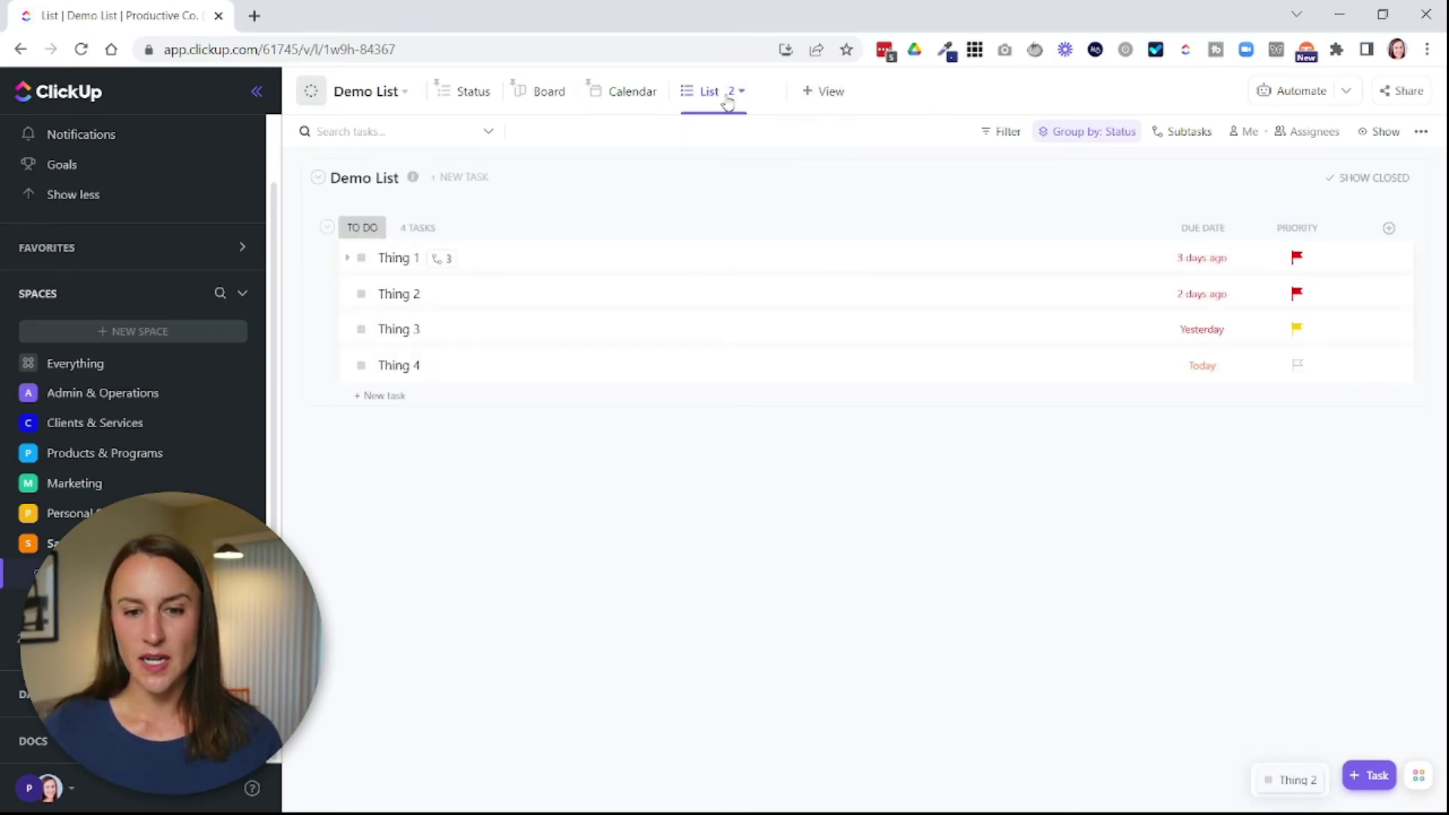
click(743, 95)
click(742, 95)
click(742, 95)
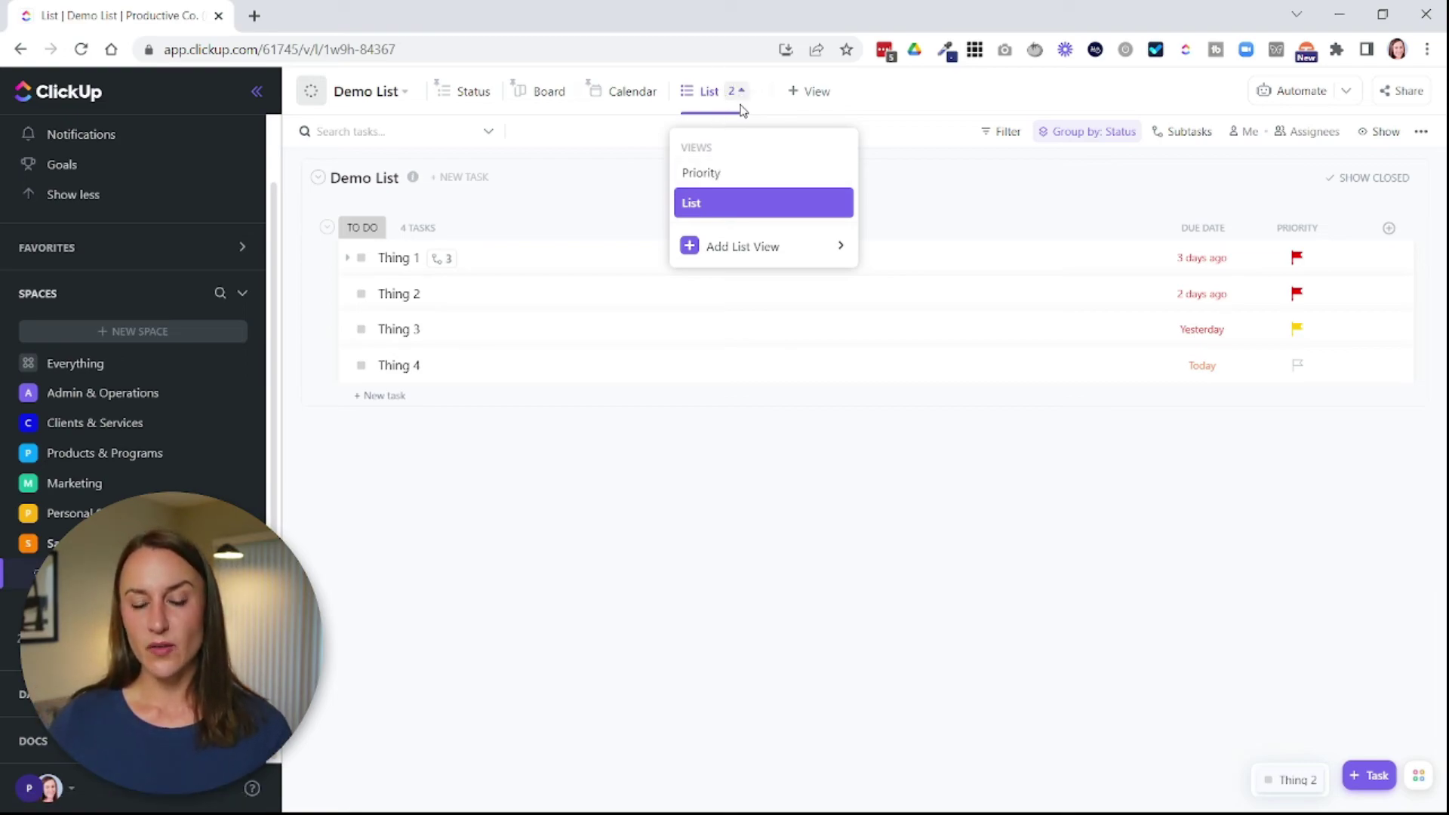
click(811, 204)
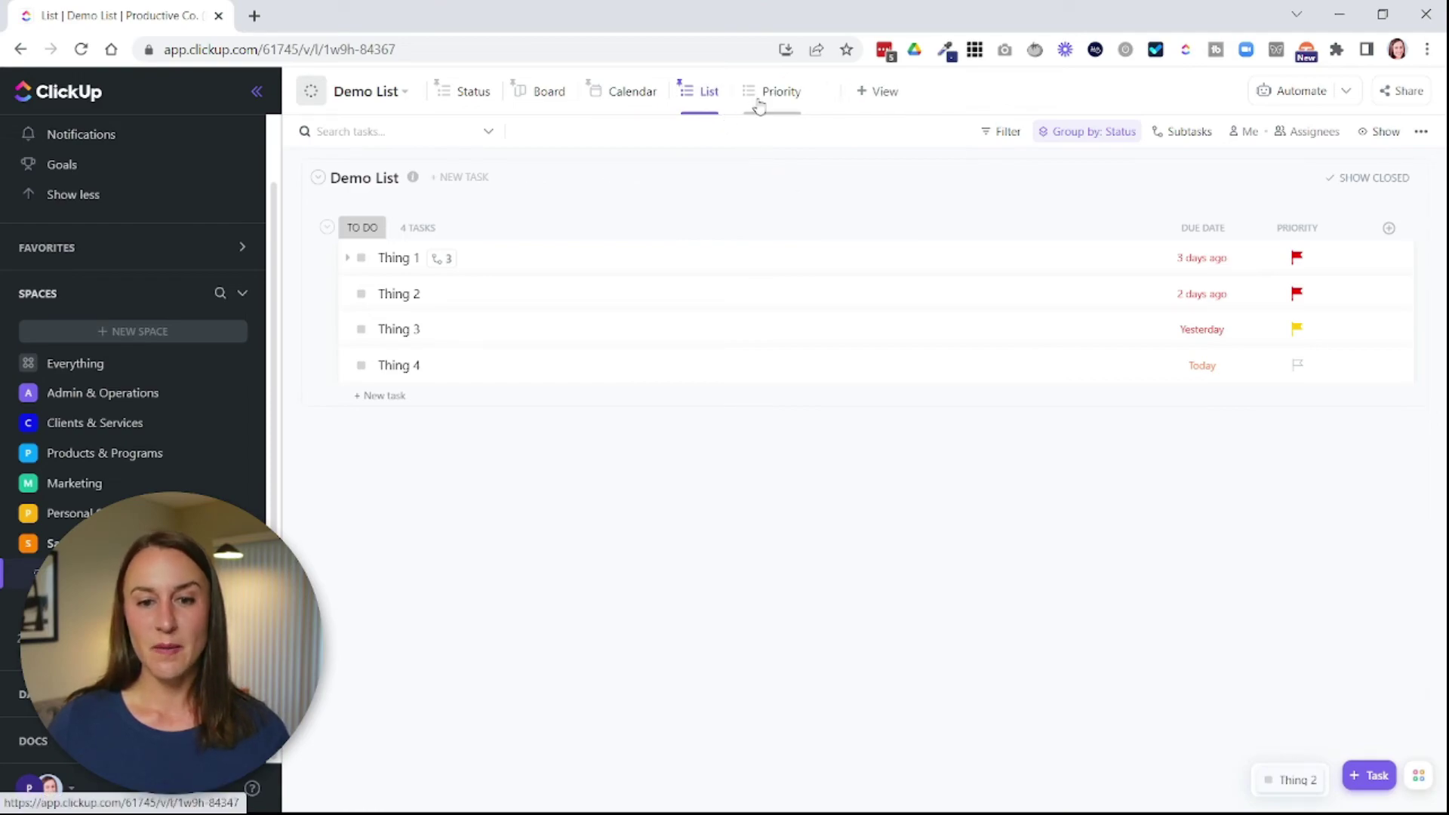
mouse_move(702, 92)
mouse_down()
mouse_move(640, 87)
mouse_move(694, 86)
mouse_up()
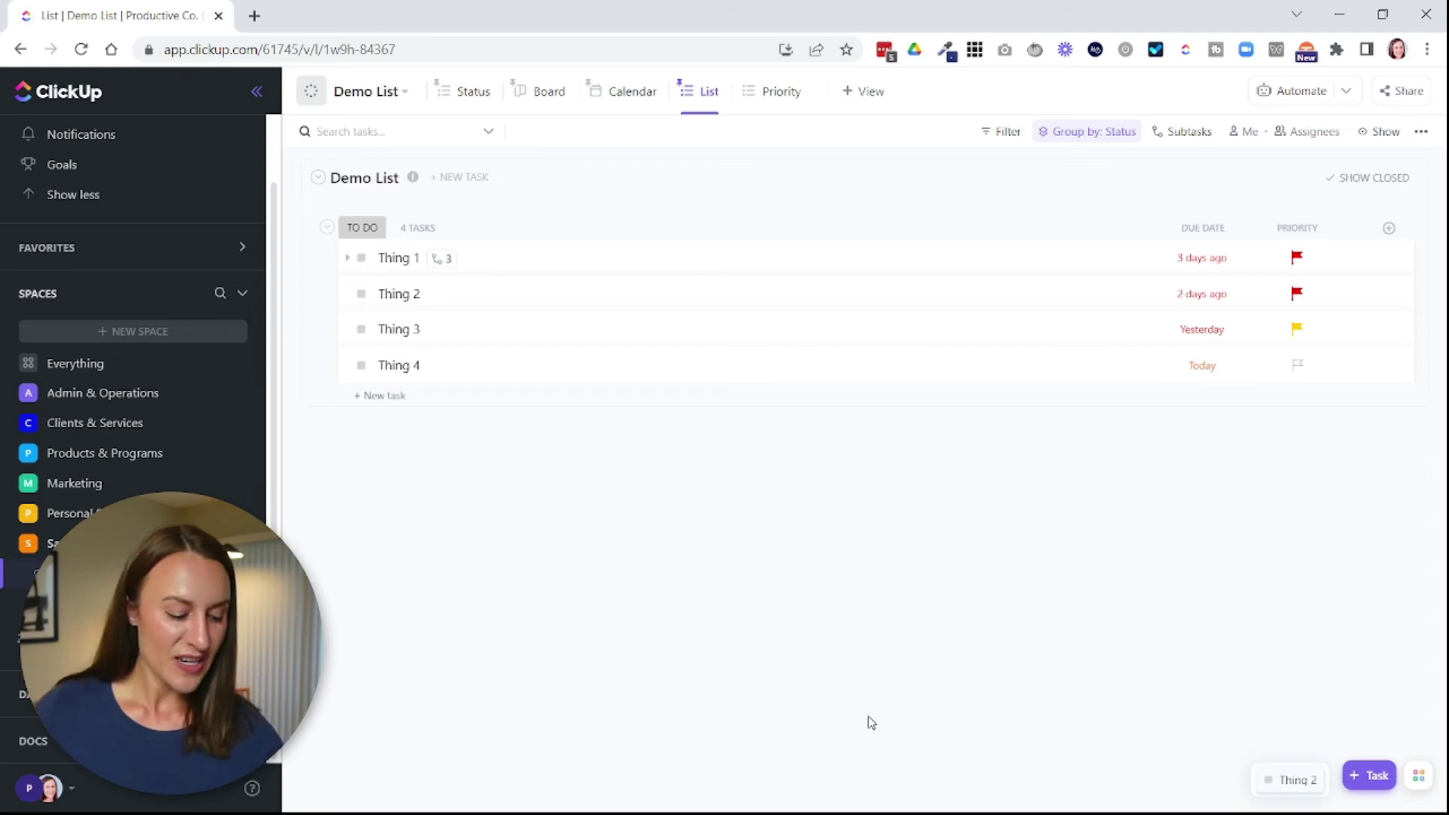